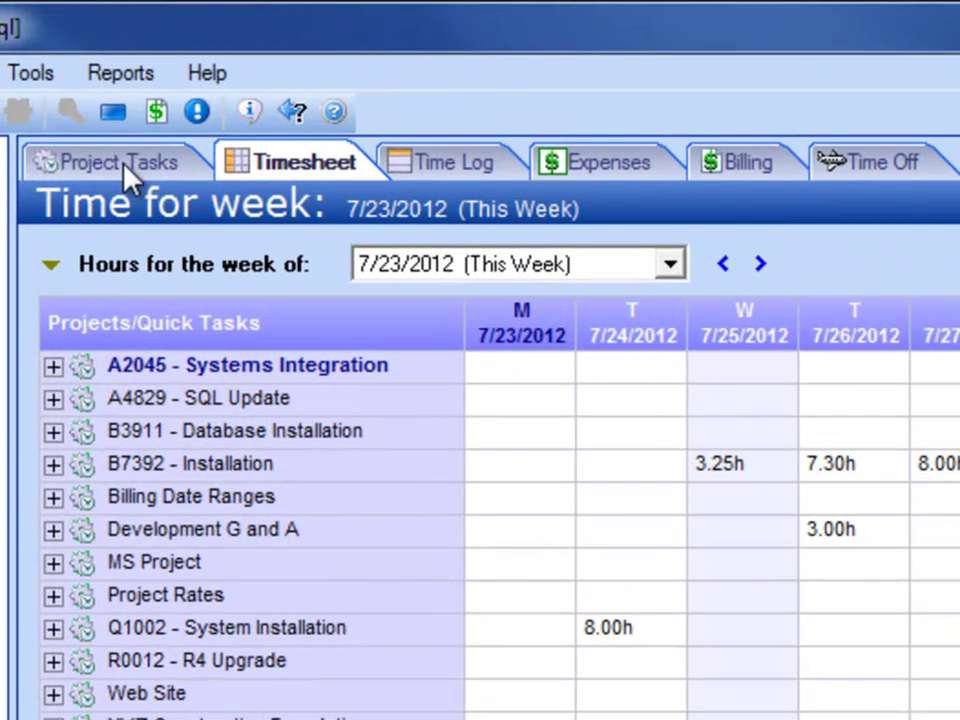
Review the start and due dates of the Copy source to mac project task, then close it without changes.
click(128, 176)
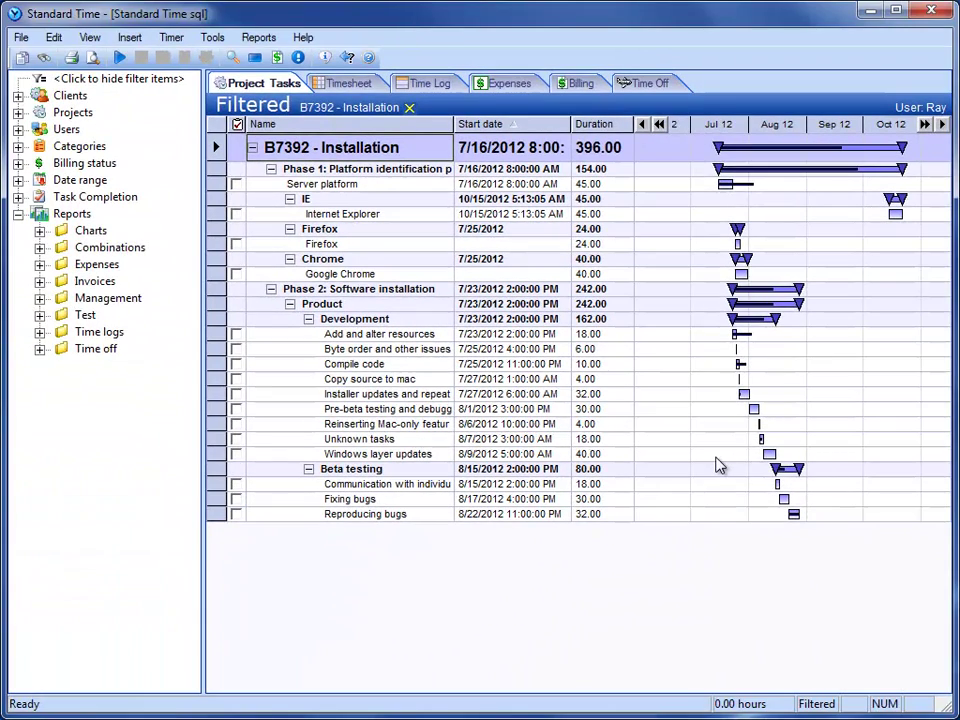
double_click(530, 379)
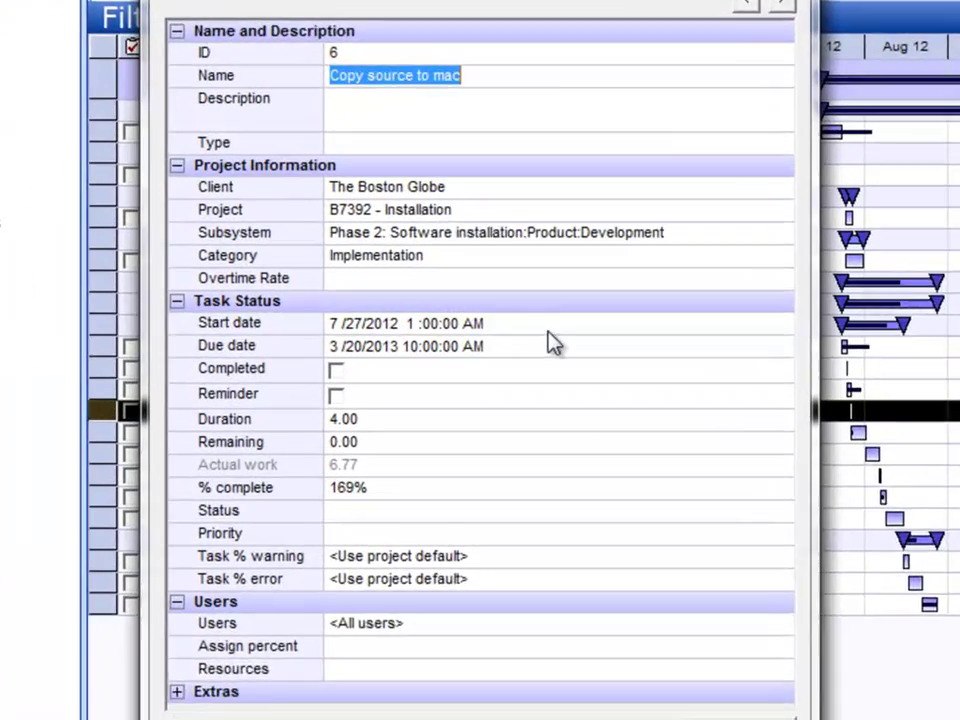
click(528, 318)
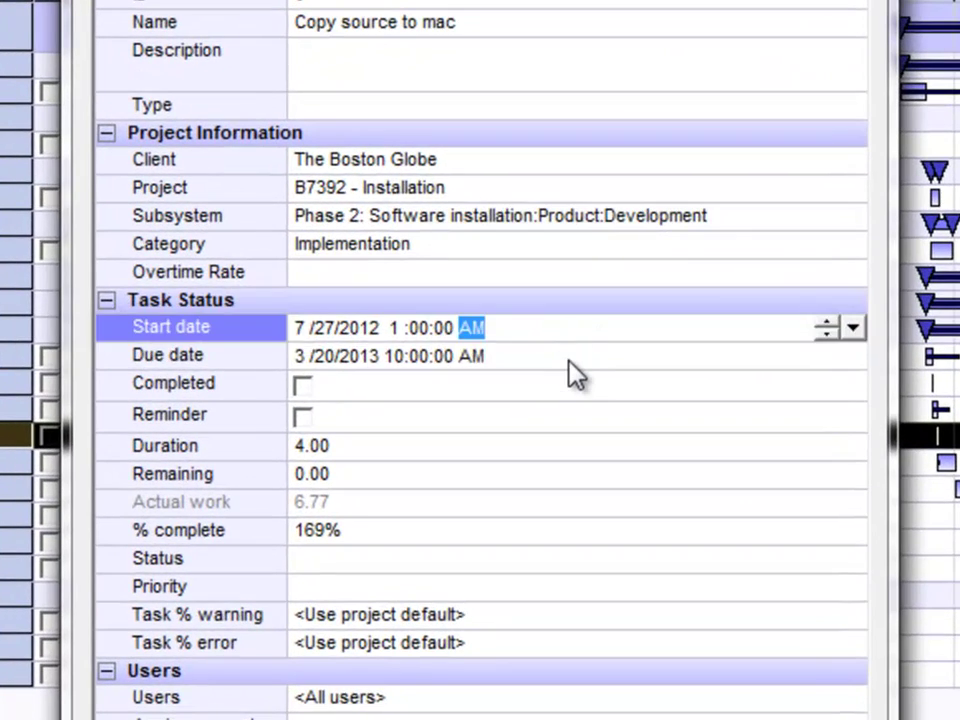
click(530, 336)
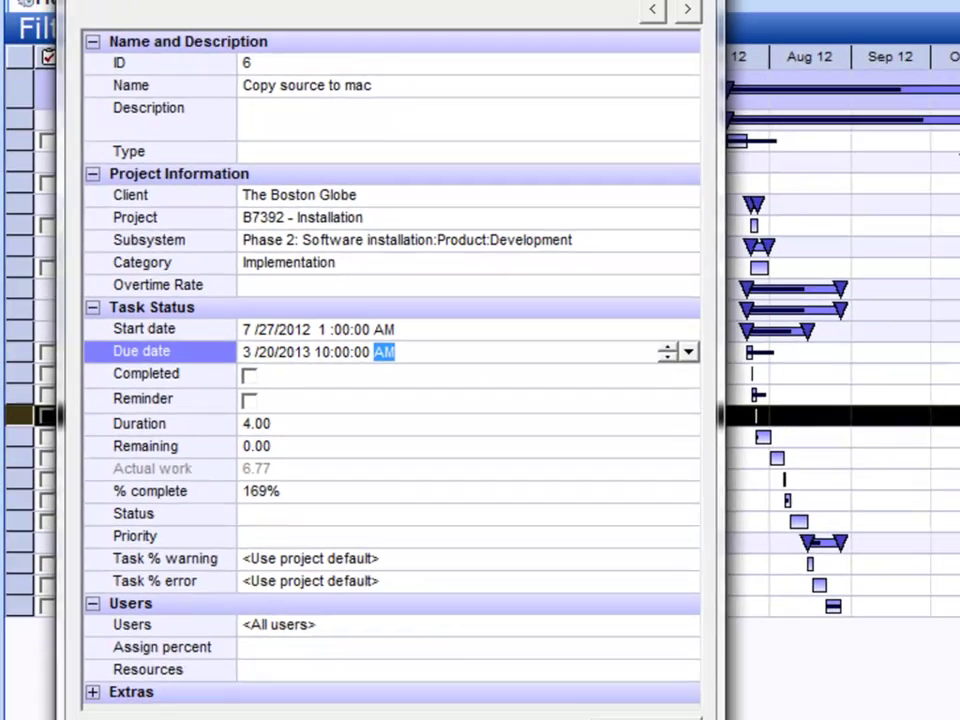
key(Escape)
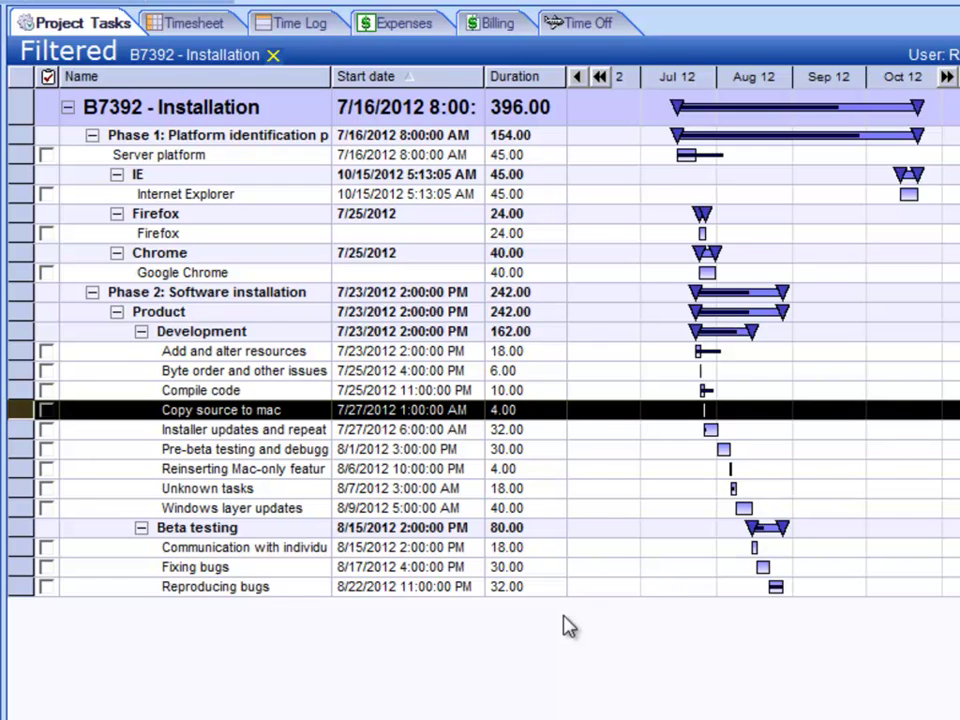
Compare the B7392 - Installation timesheet tasks under the date filters Start within 7 days, Start within 14 days, Due anytime in the future and All dates.
click(193, 30)
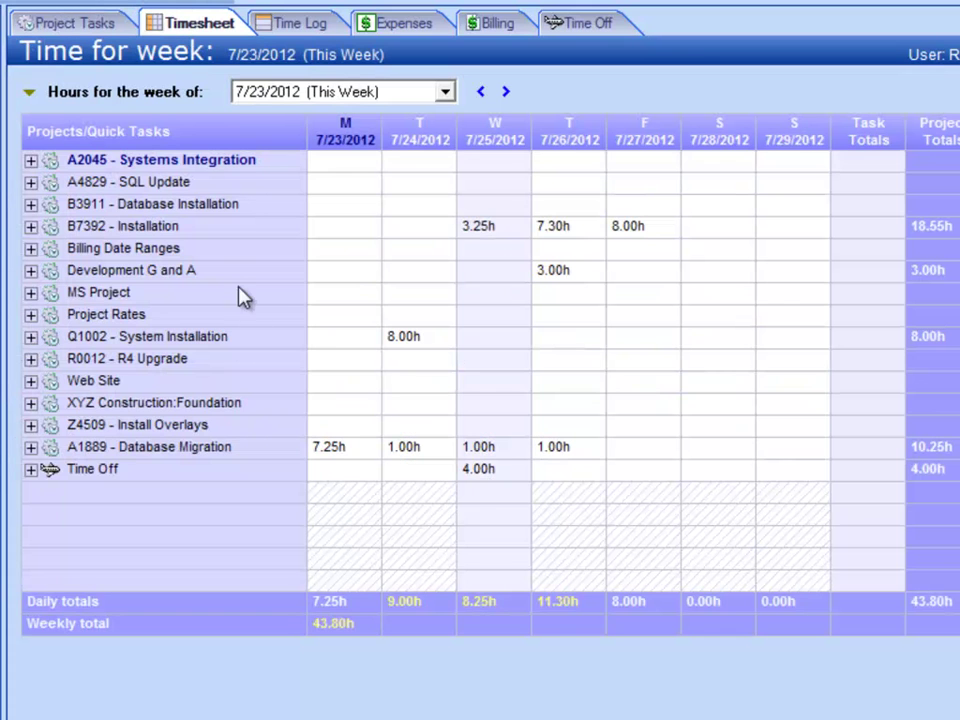
click(31, 228)
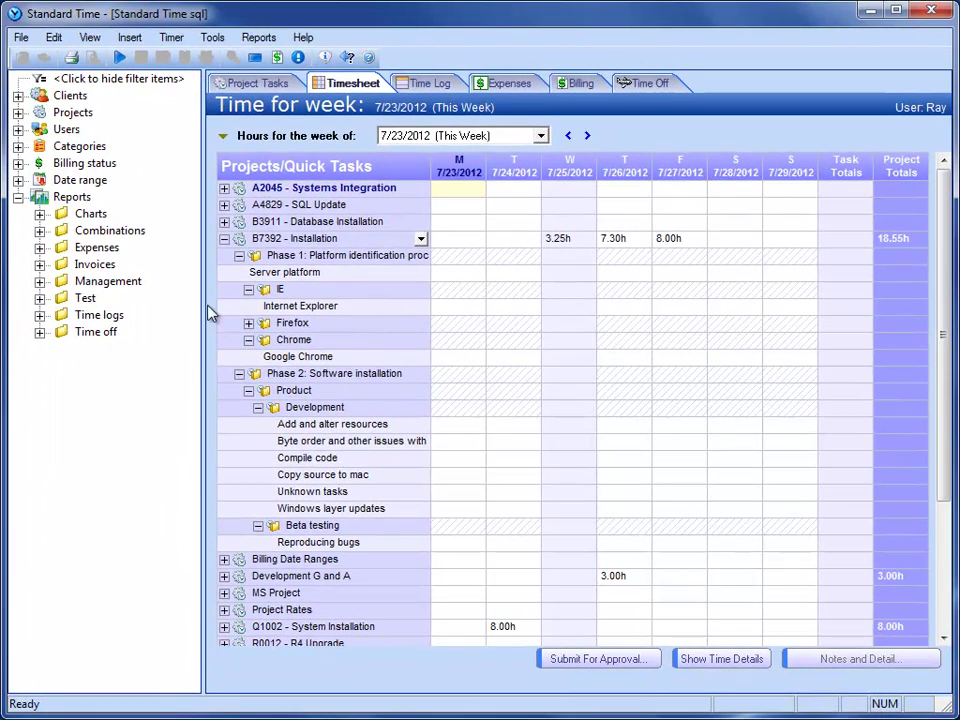
click(18, 180)
click(125, 214)
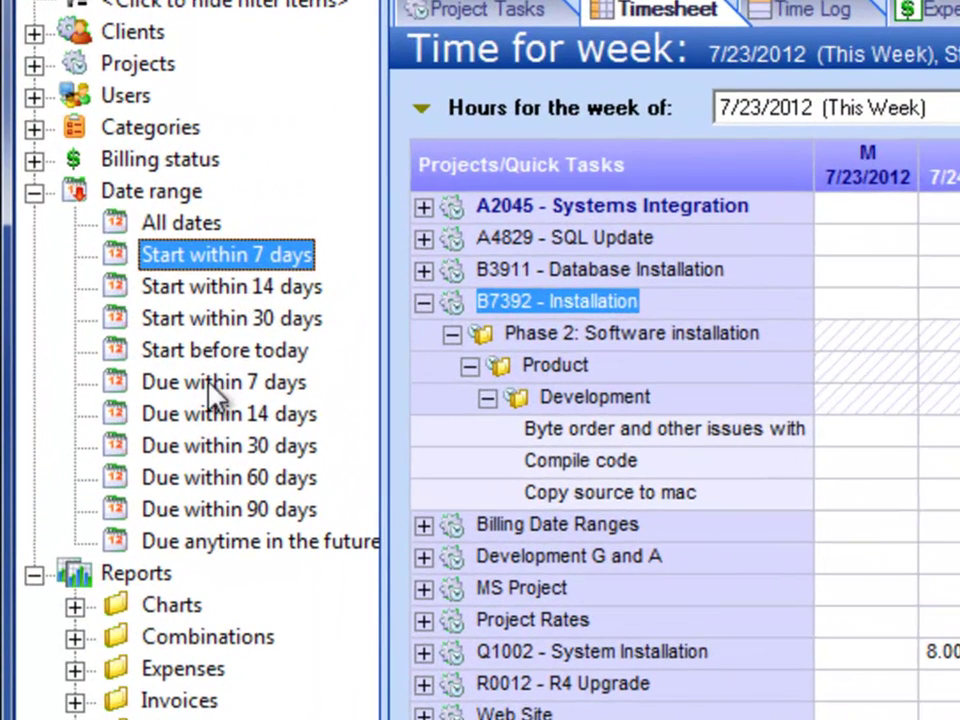
click(214, 292)
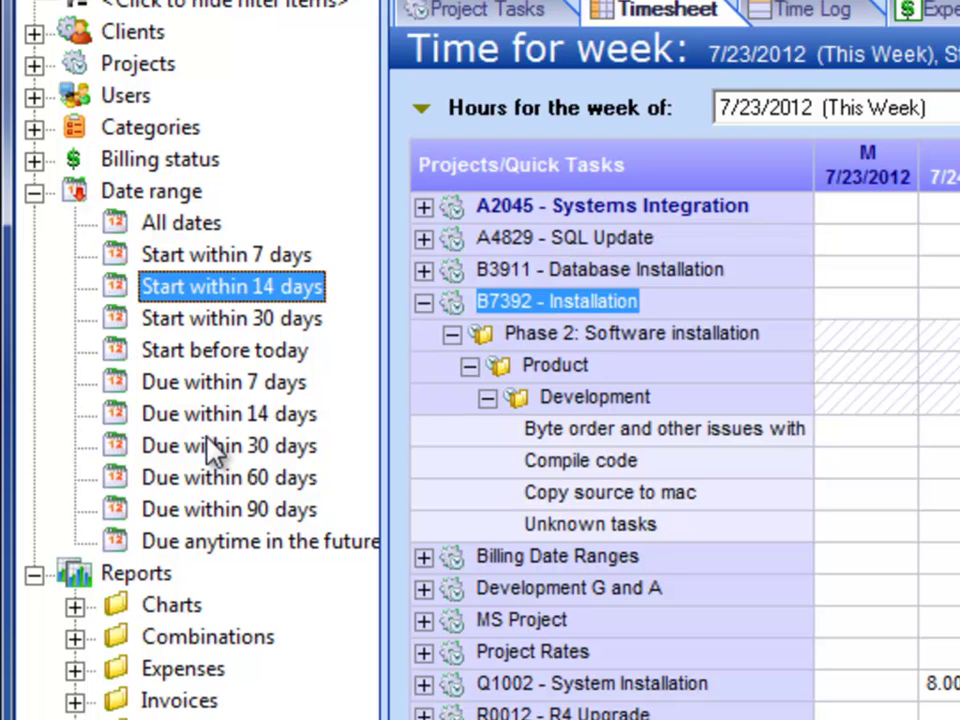
click(218, 556)
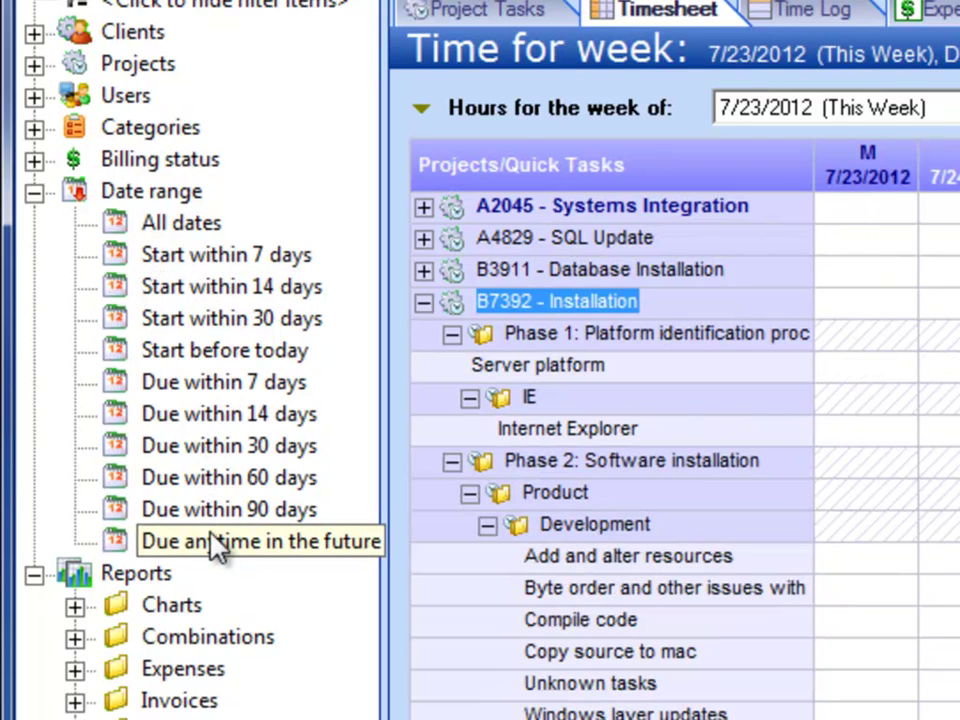
click(197, 222)
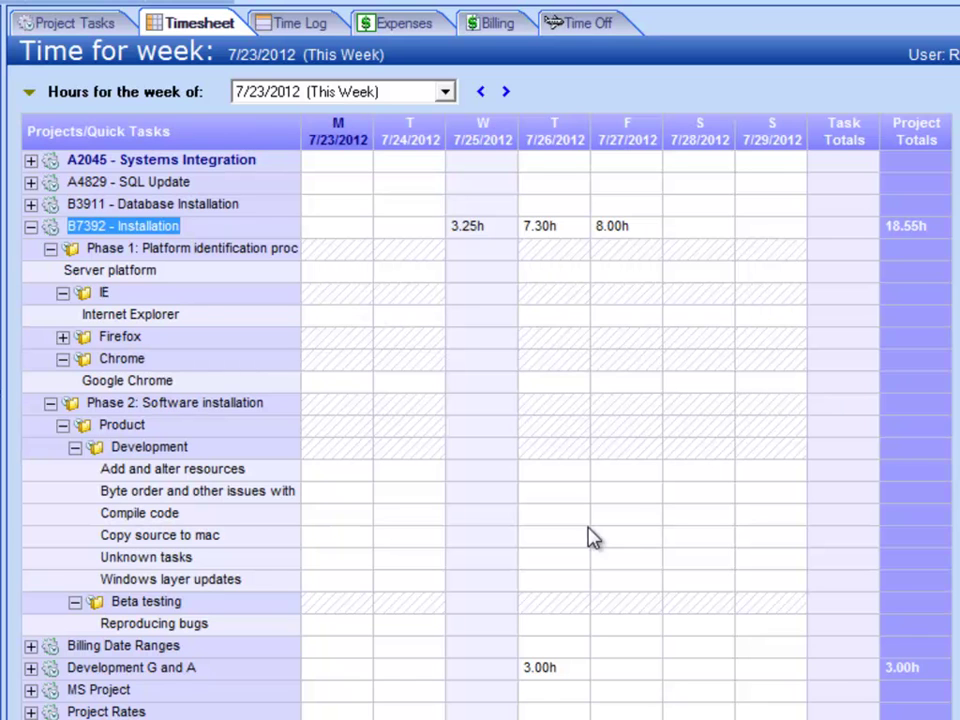
click(31, 227)
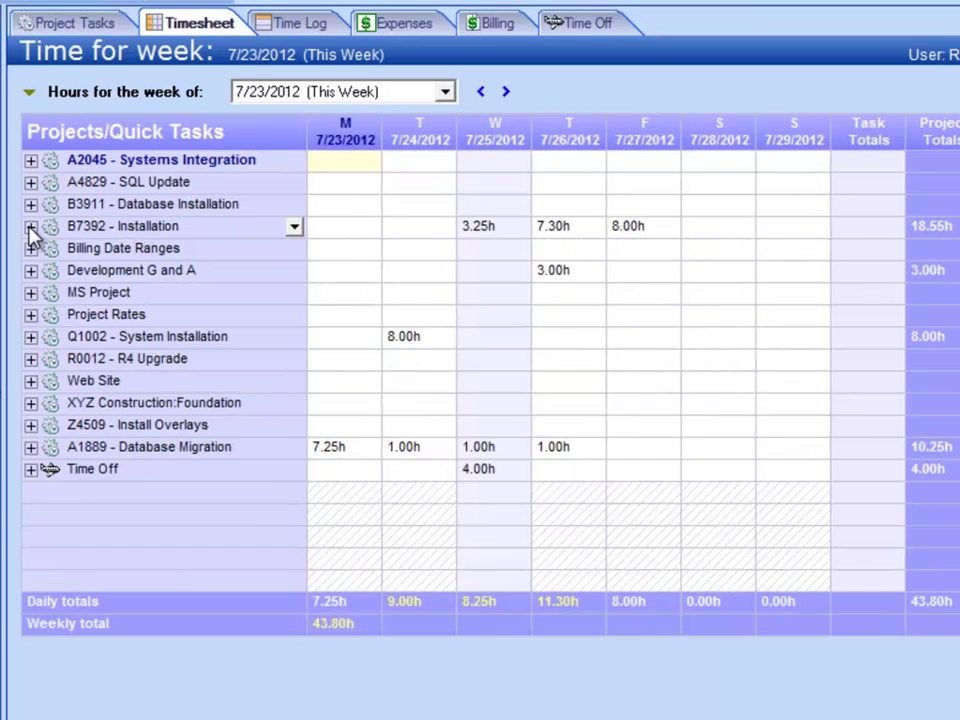
Mark the Copy source to mac task as completed in the project task list.
click(76, 30)
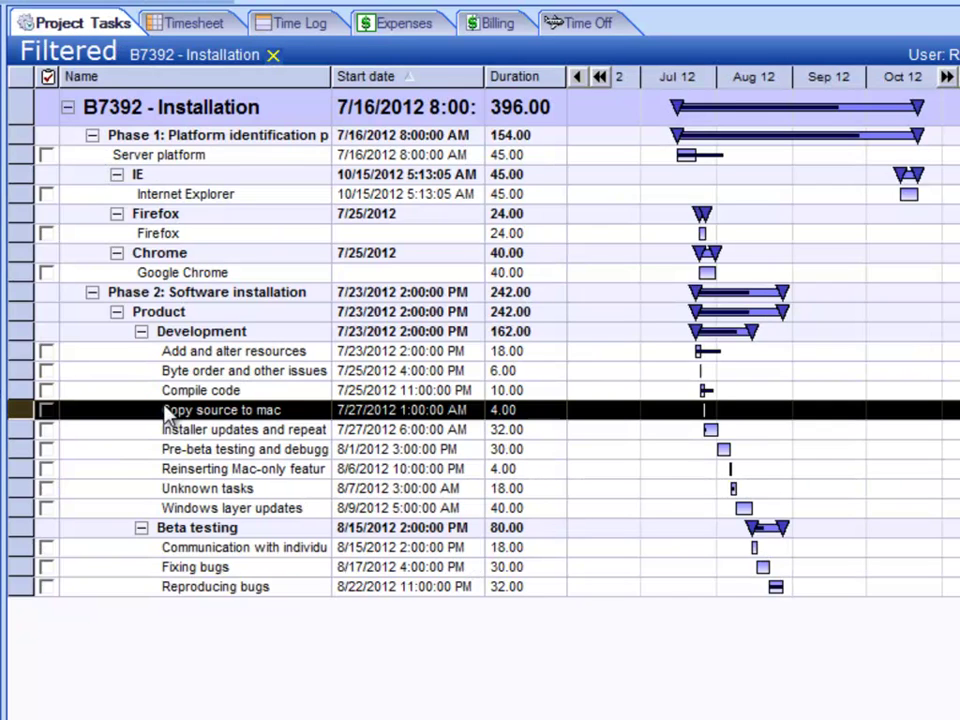
click(43, 412)
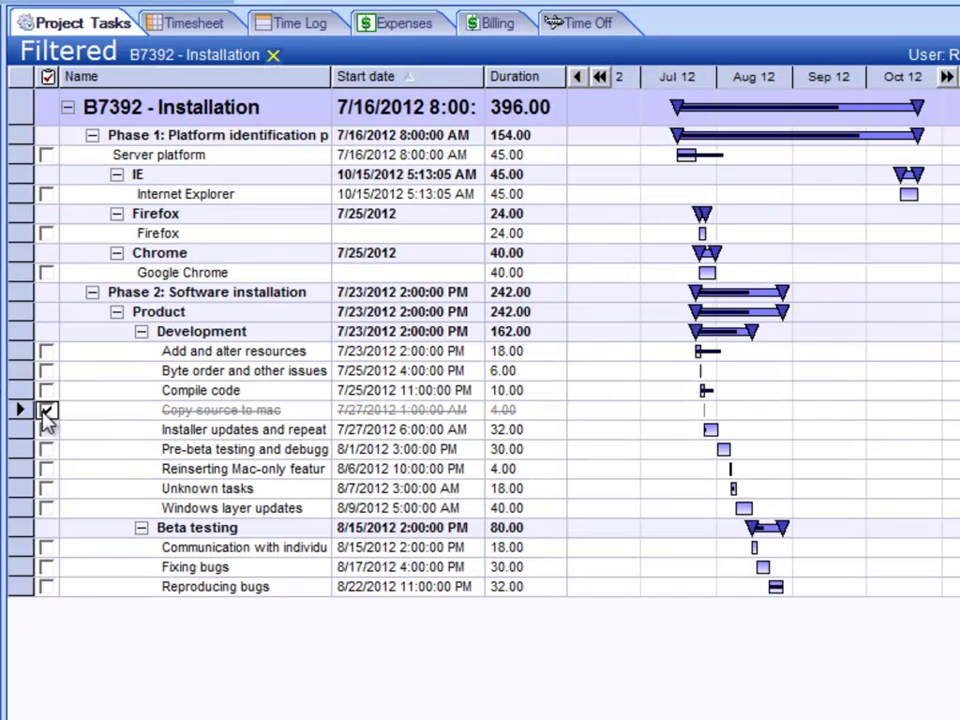
Set the Task % warning of the Pre-beta testing and debugging task to 90%.
double_click(248, 460)
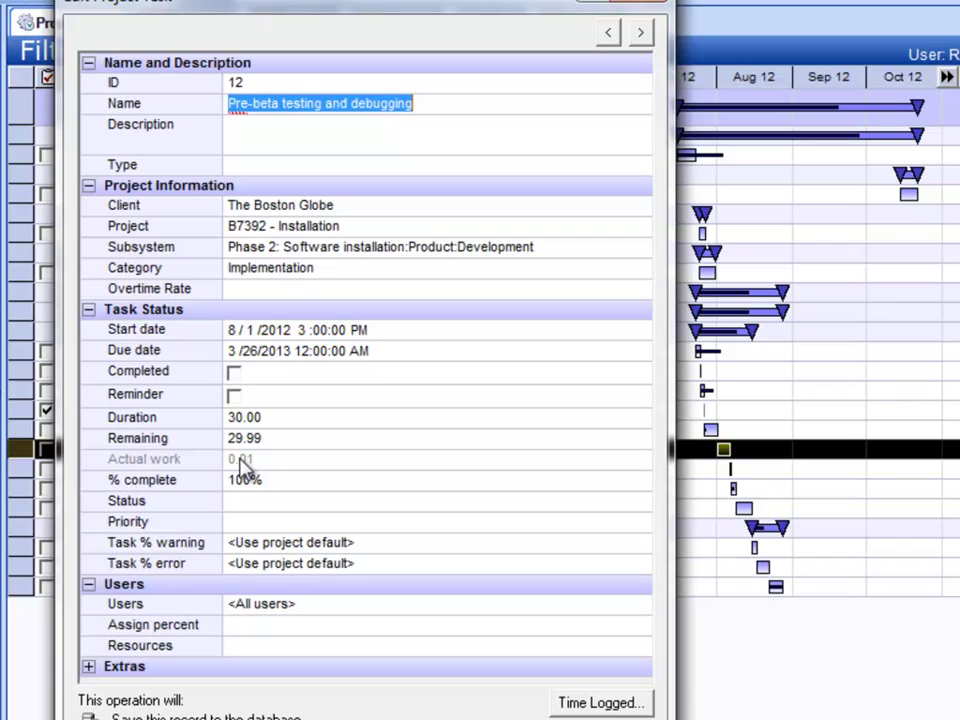
click(395, 542)
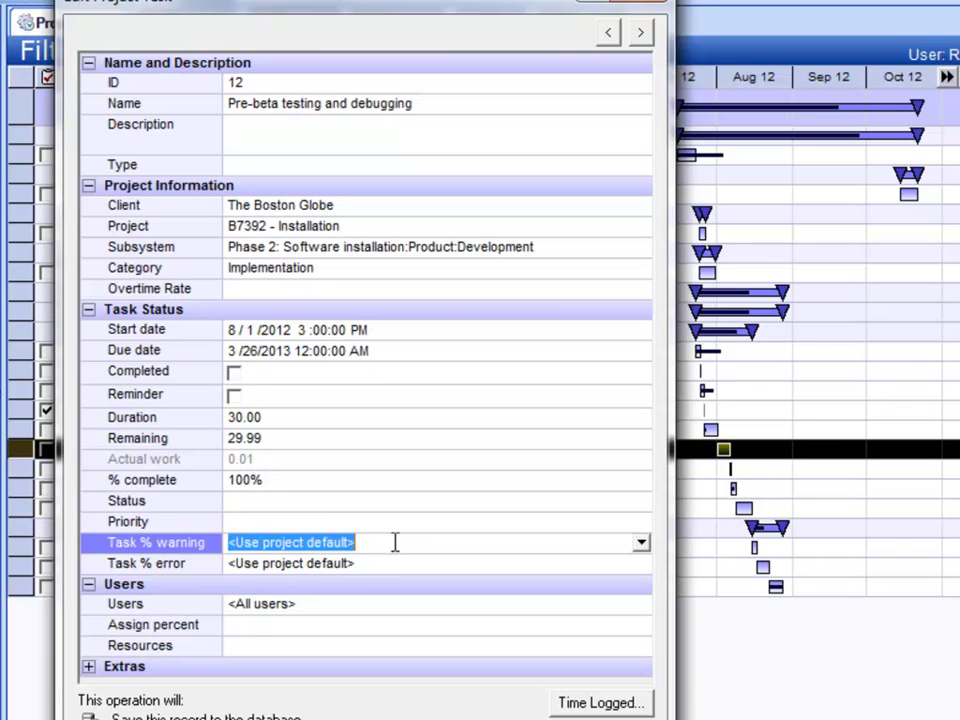
text(90%)
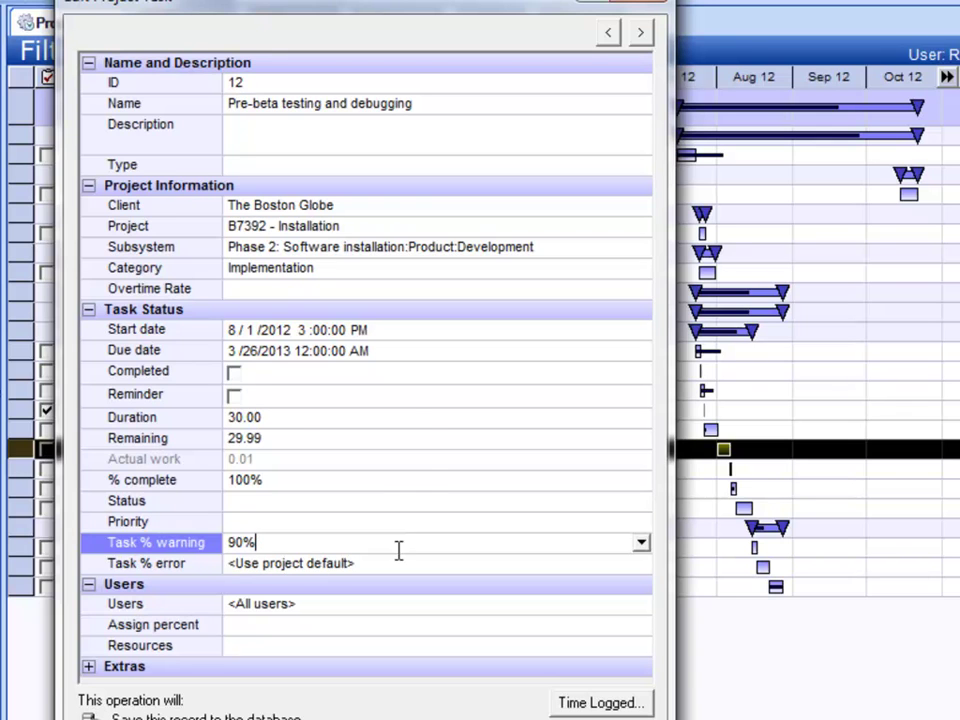
Set the Task % error of the Pre-beta testing and debugging task to 200%.
click(403, 565)
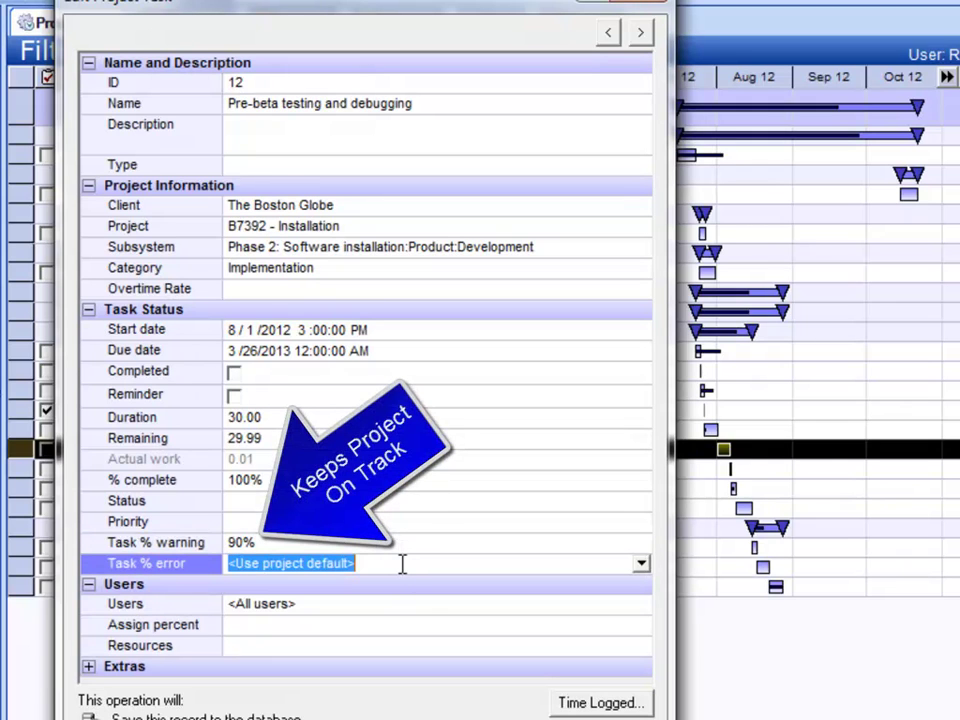
text(200%)
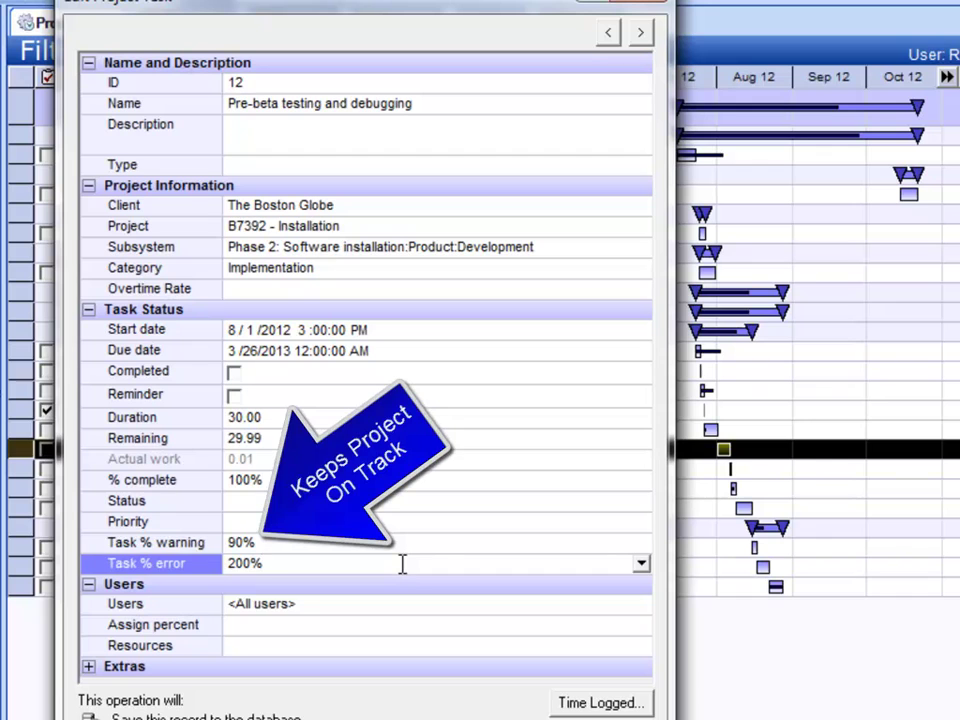
key(Return)
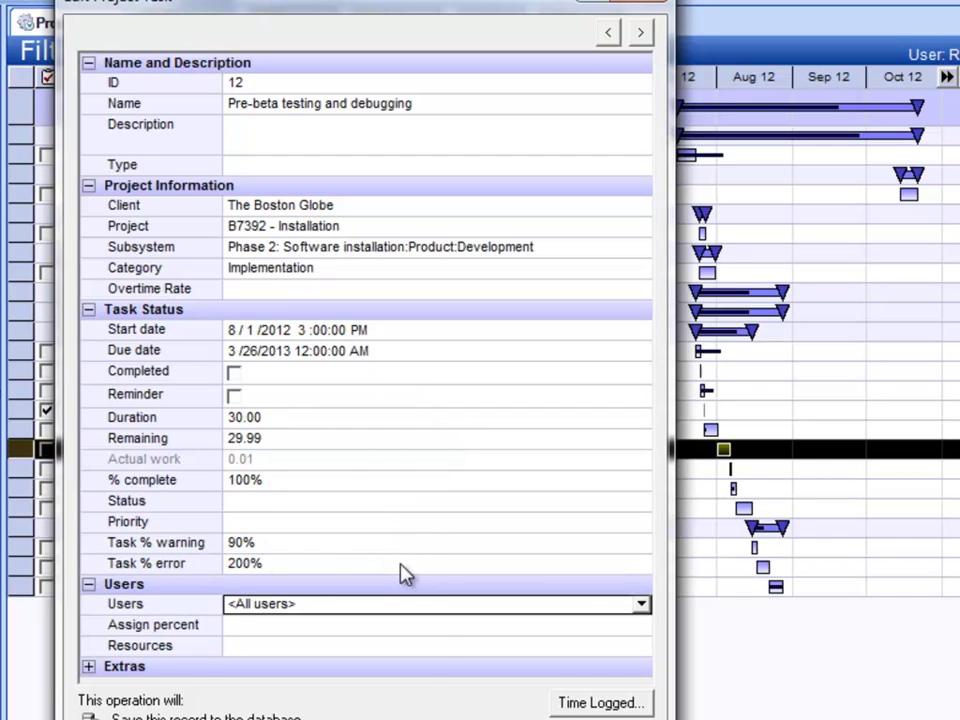
Set the Task % error of the Pre-beta testing and debugging task to 120% and close the task.
click(402, 563)
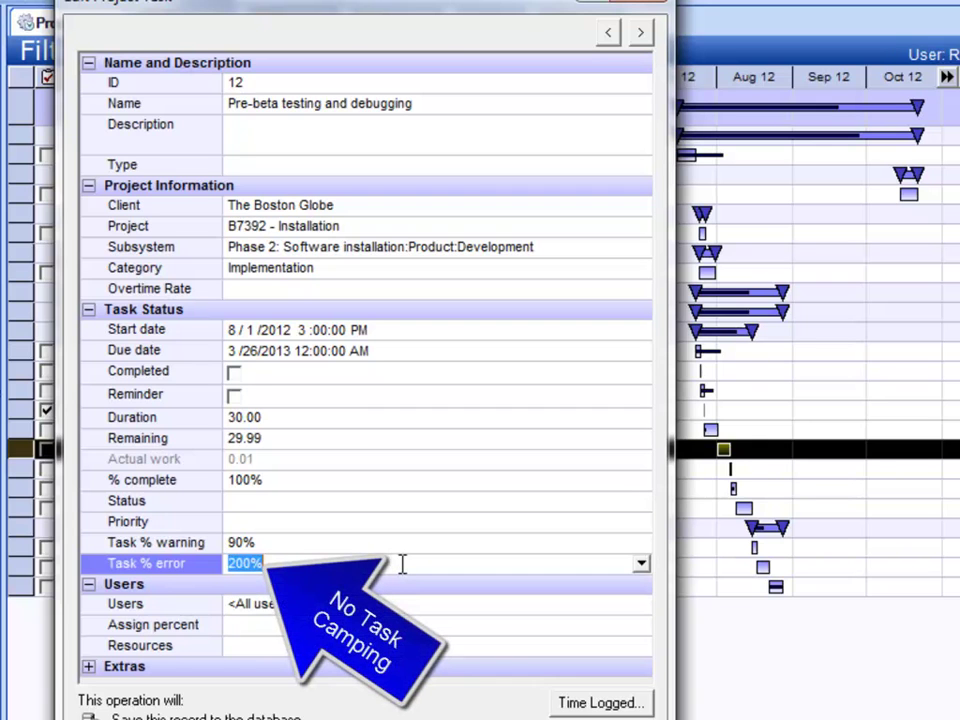
text(120)
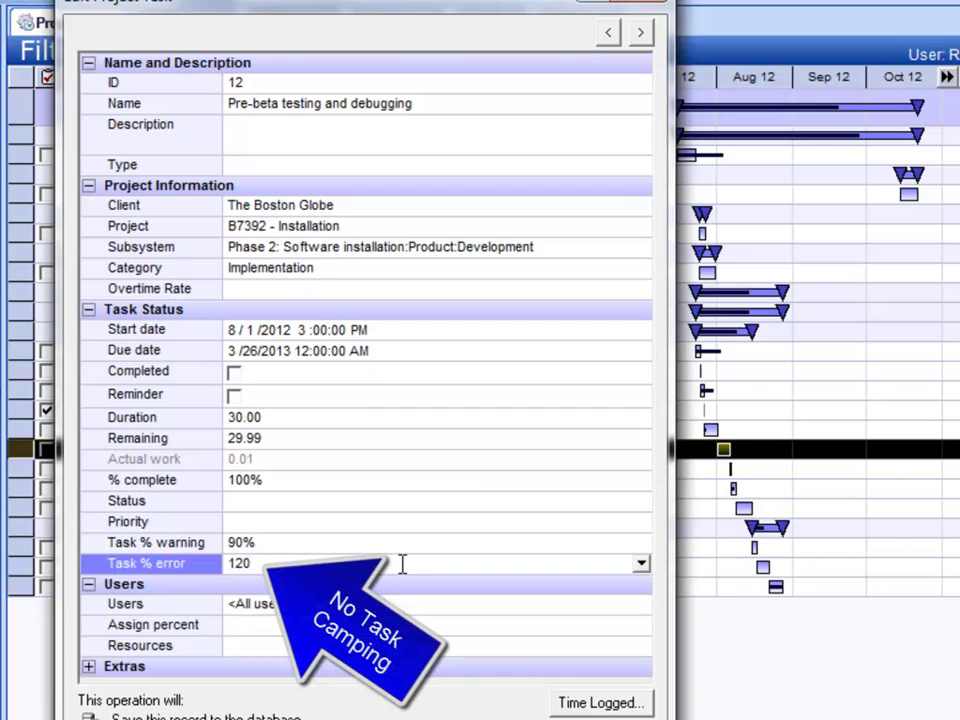
text(%)
key(Tab)
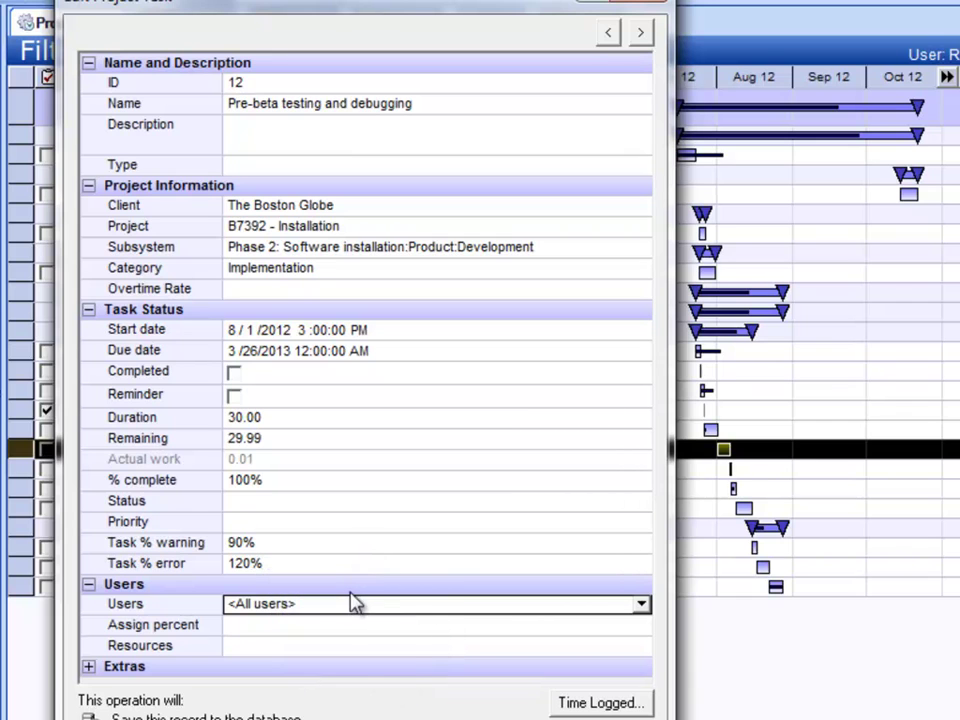
click(469, 712)
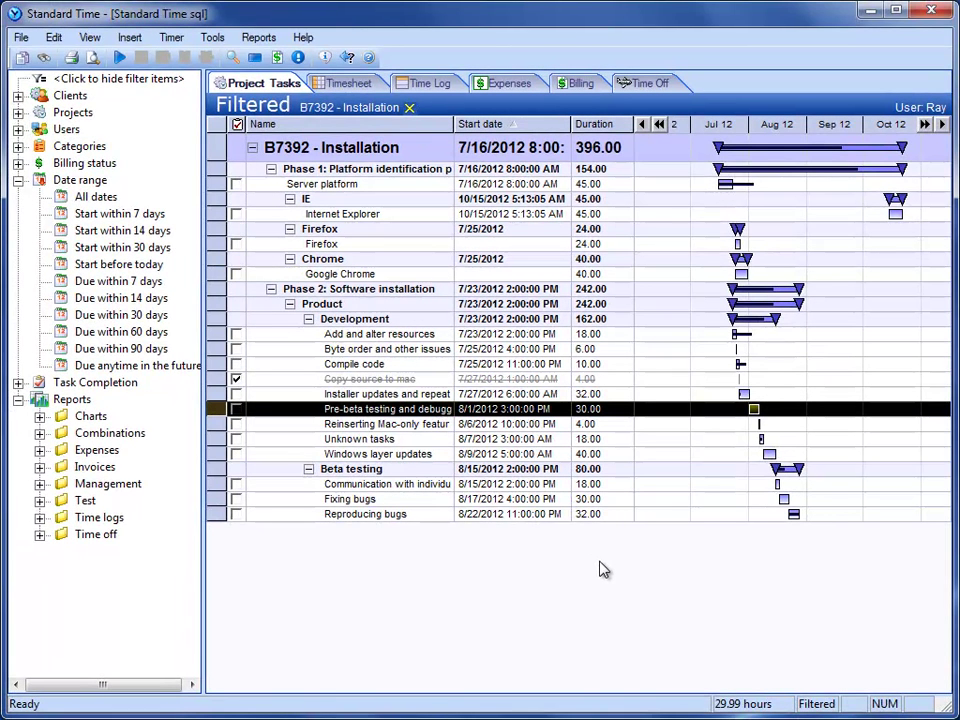
Add the Messages column to the project task list, placed after the Gantt column.
click(89, 38)
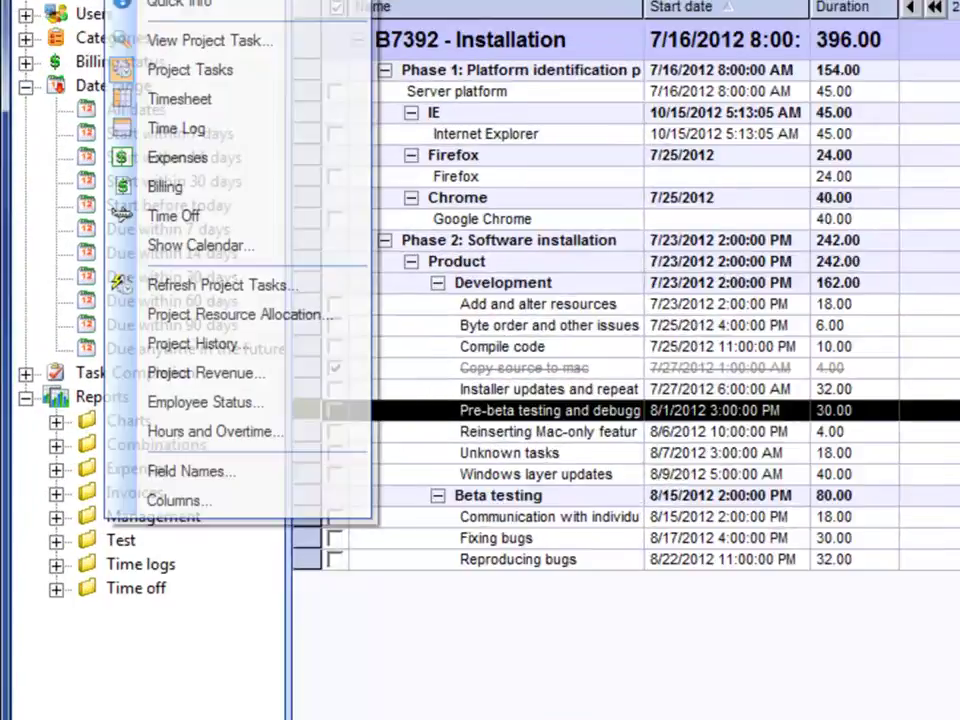
click(205, 500)
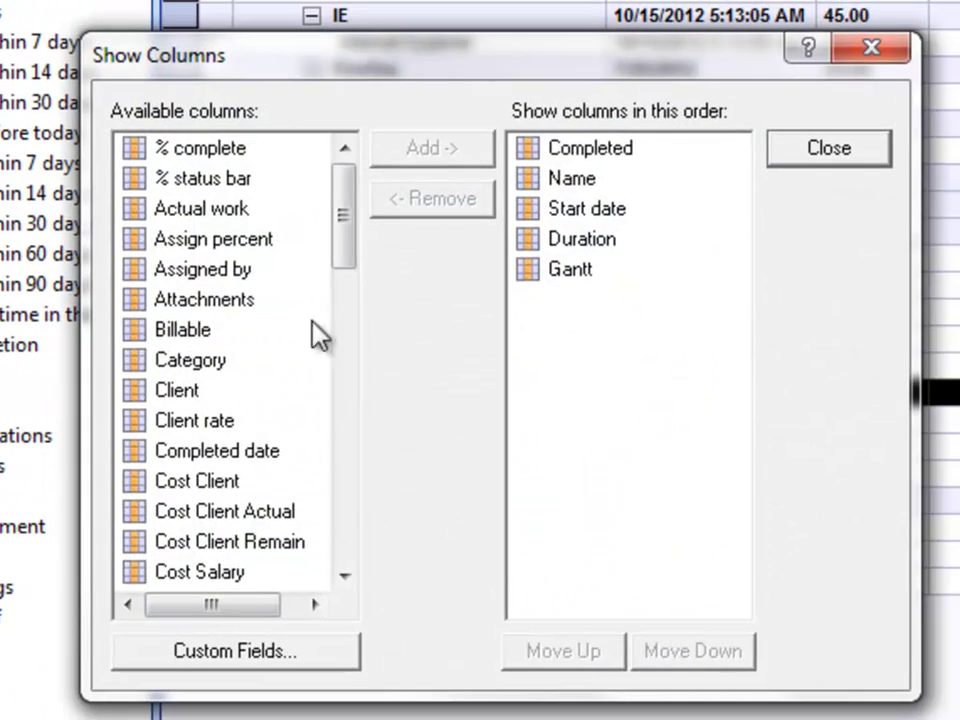
click(132, 148)
drag(339, 231, 350, 468)
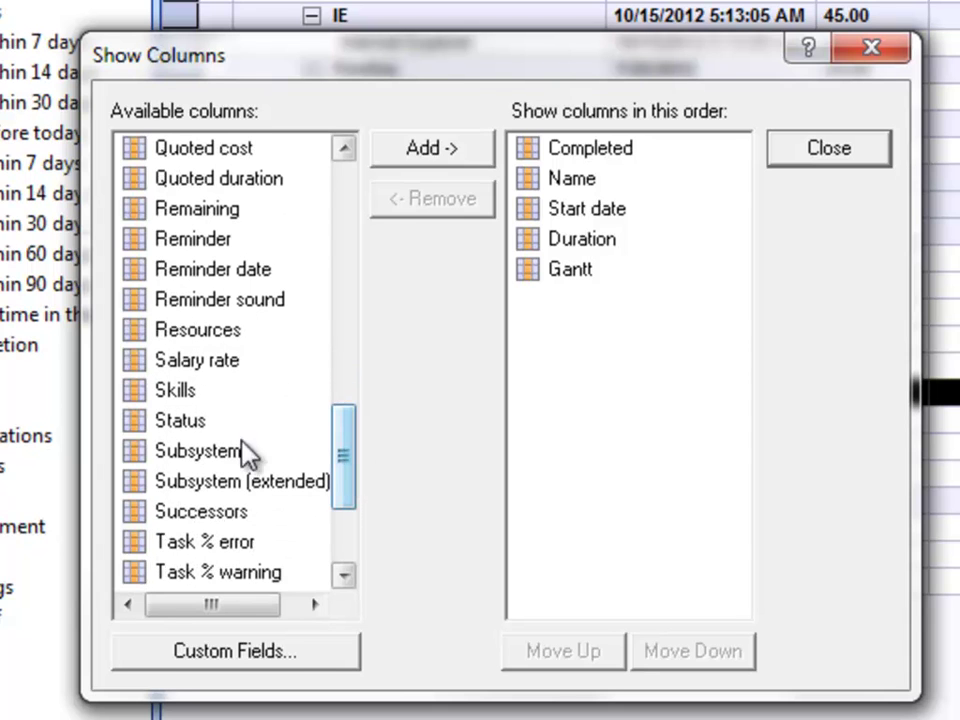
click(226, 416)
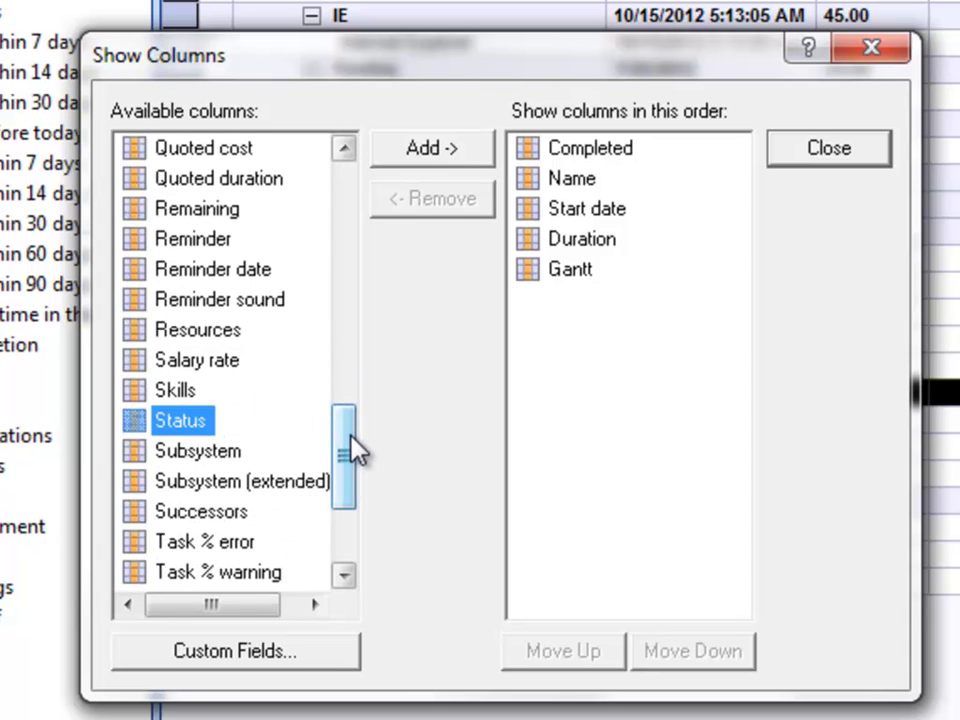
drag(350, 437, 349, 340)
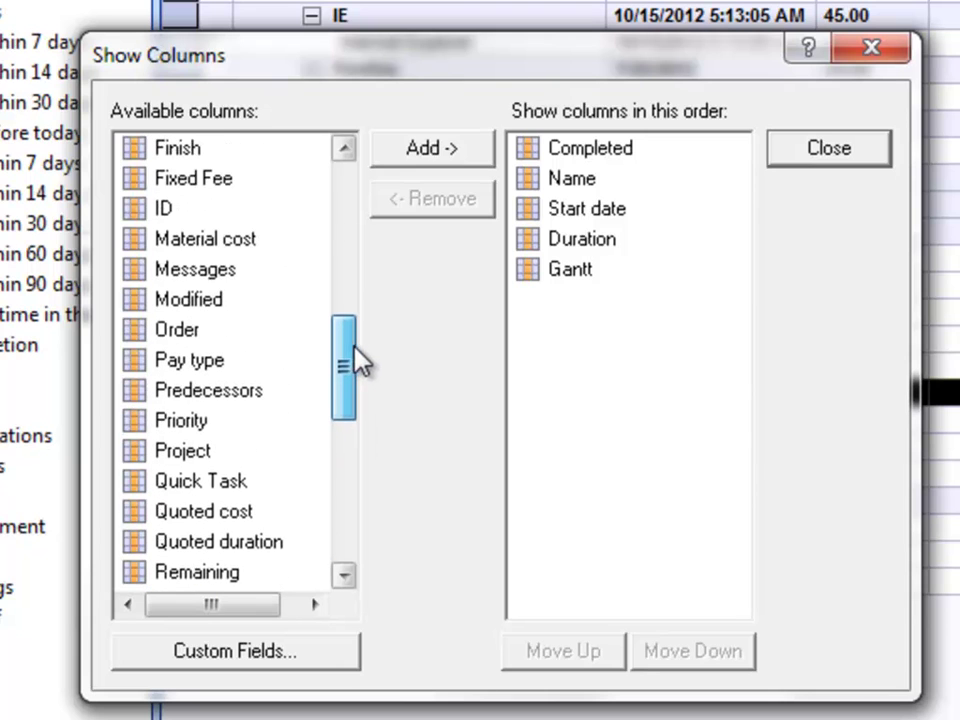
click(190, 269)
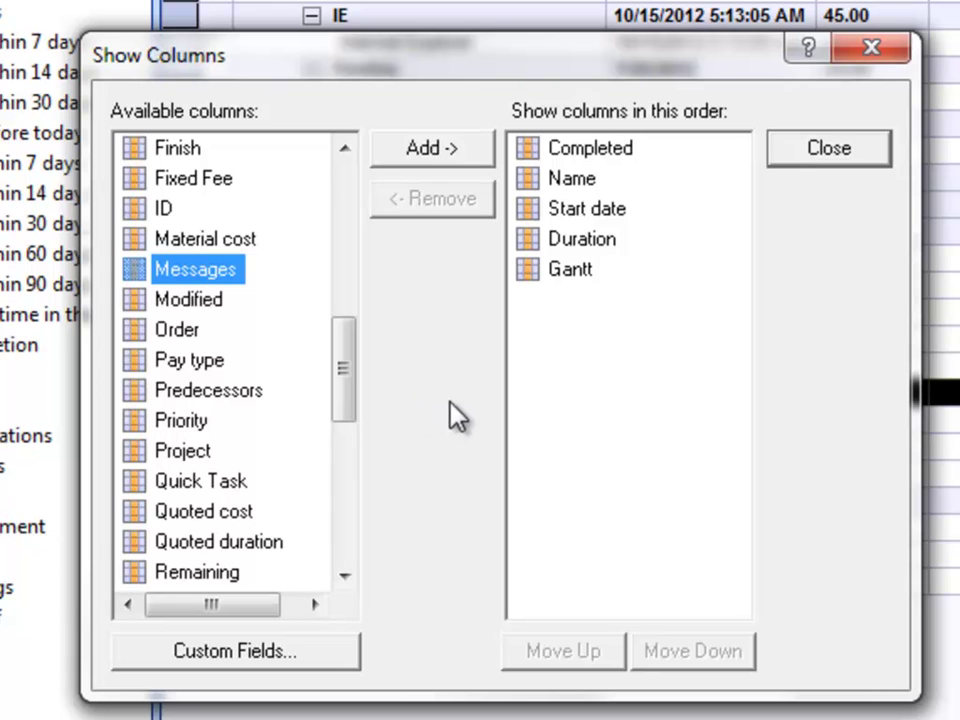
click(428, 150)
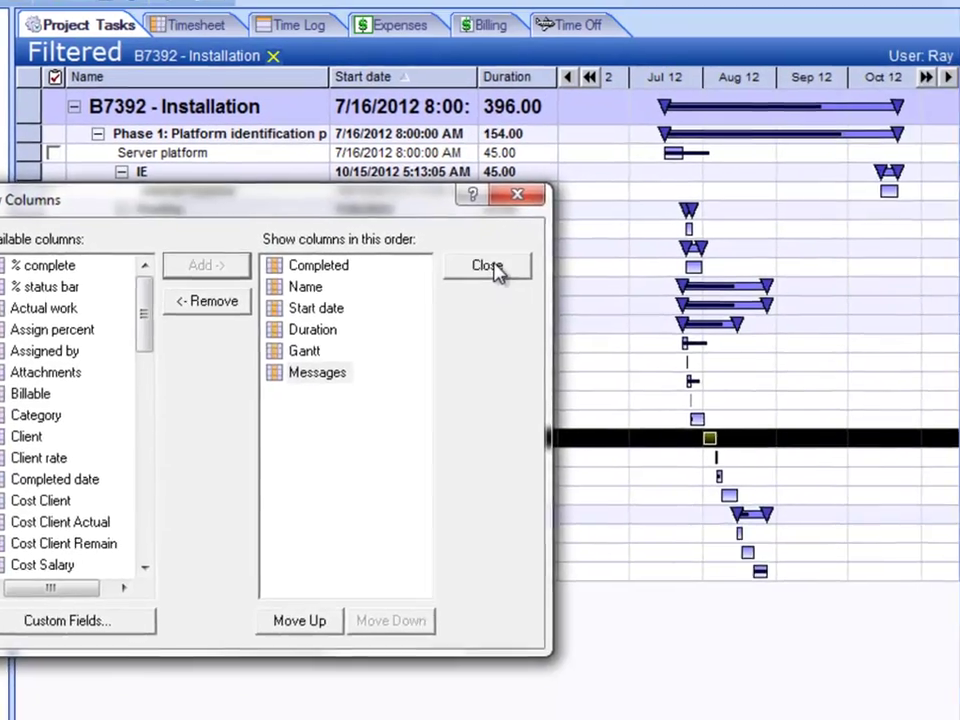
click(490, 266)
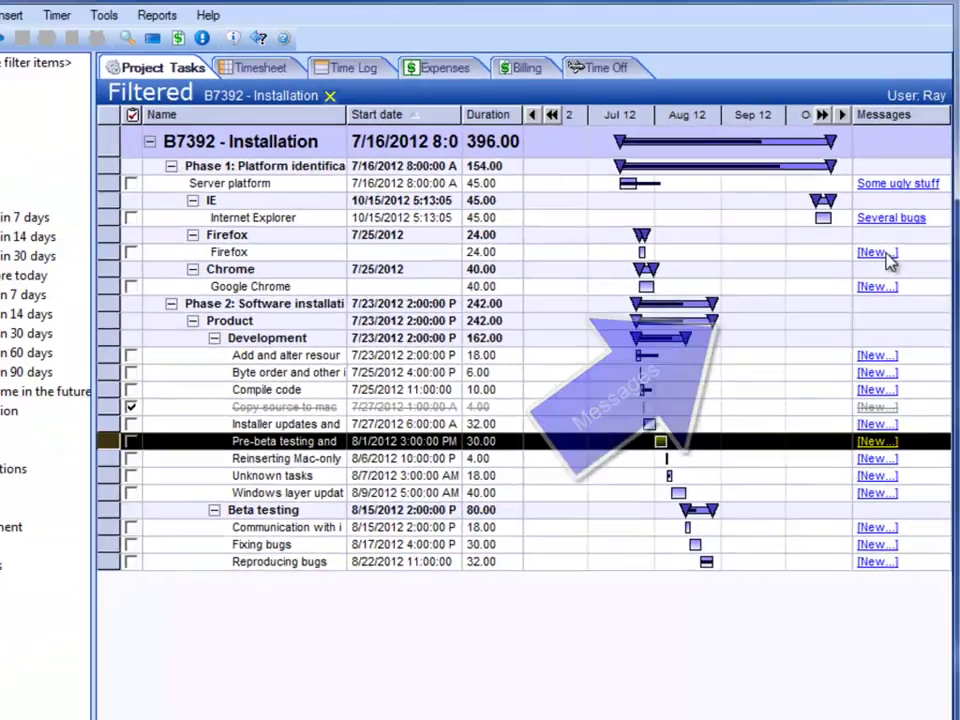
Examine the Subject and Message fields for a new forum message on the Firefox task without posting one.
click(878, 253)
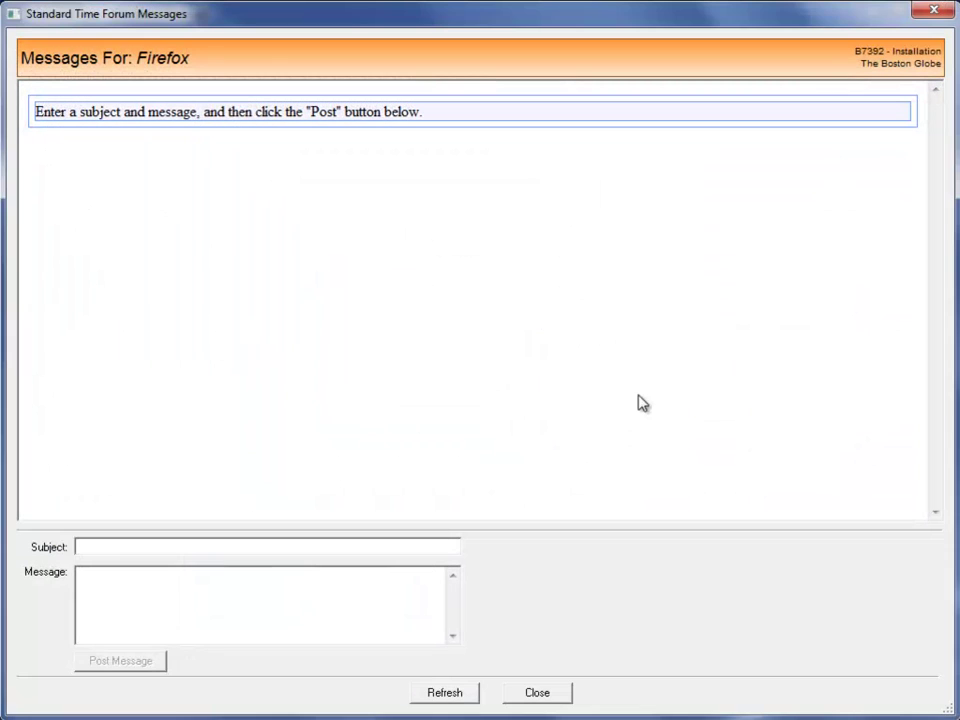
click(139, 547)
click(132, 581)
click(537, 692)
Read the forum messages posted for the Server platform task and close the message window.
click(890, 186)
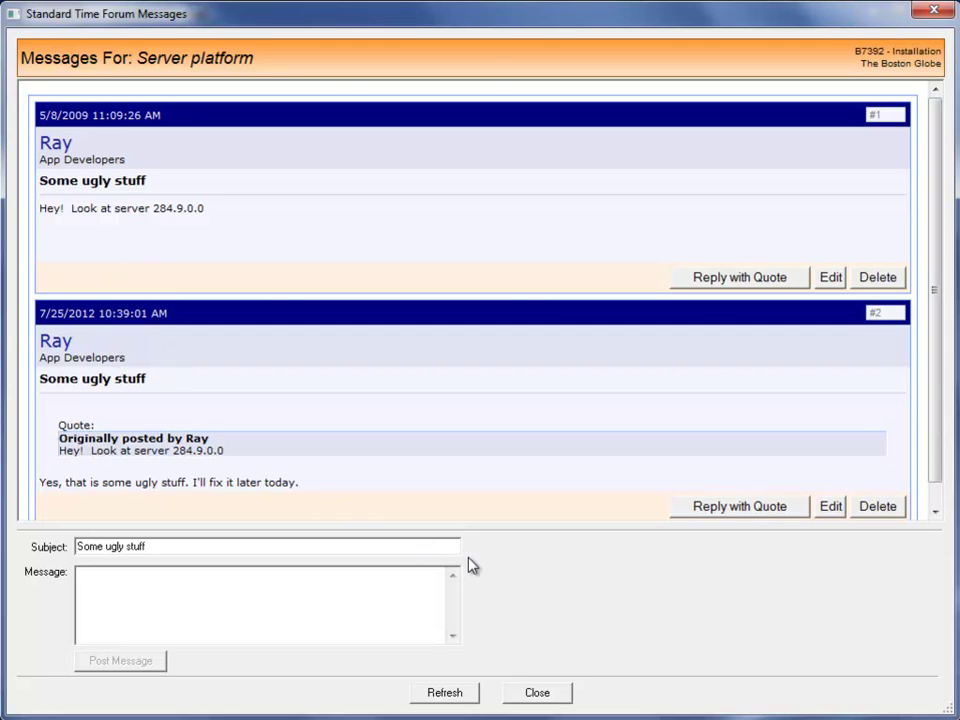
click(538, 703)
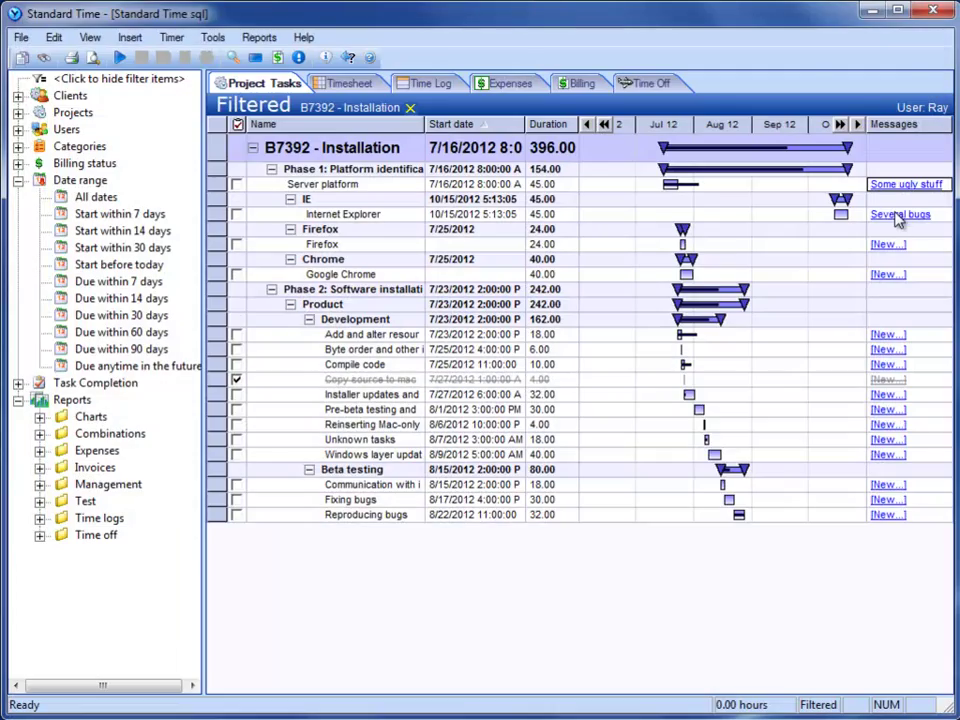
Read the forum messages posted for the Internet Explorer task and close the message window.
click(878, 214)
click(536, 684)
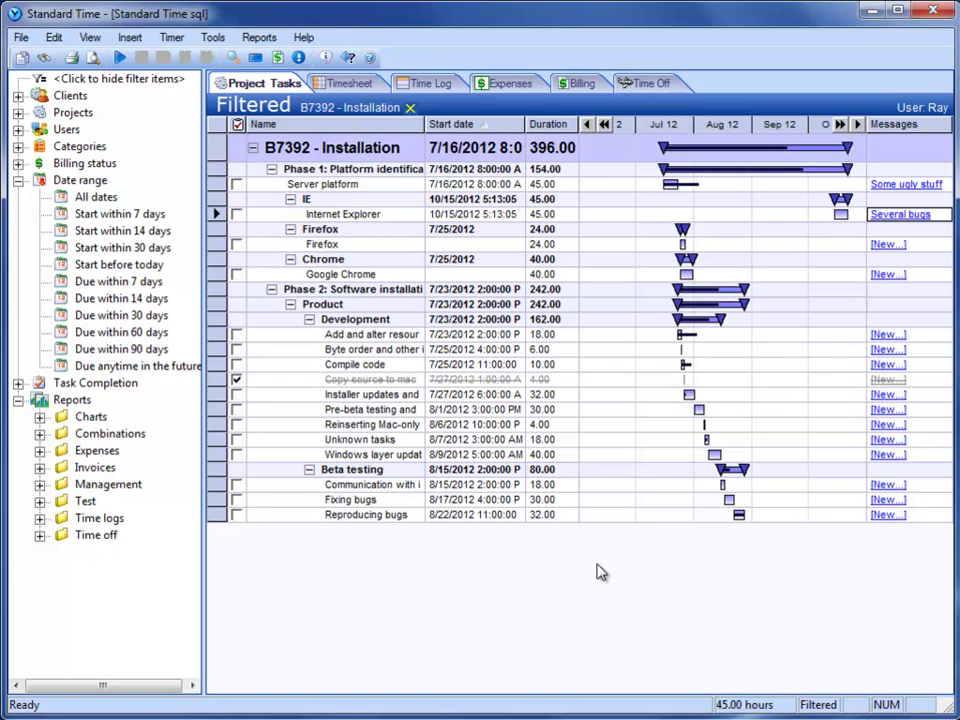
Check the Due date field of the Installer updates and repeated building of installers task and cancel without saving.
double_click(495, 400)
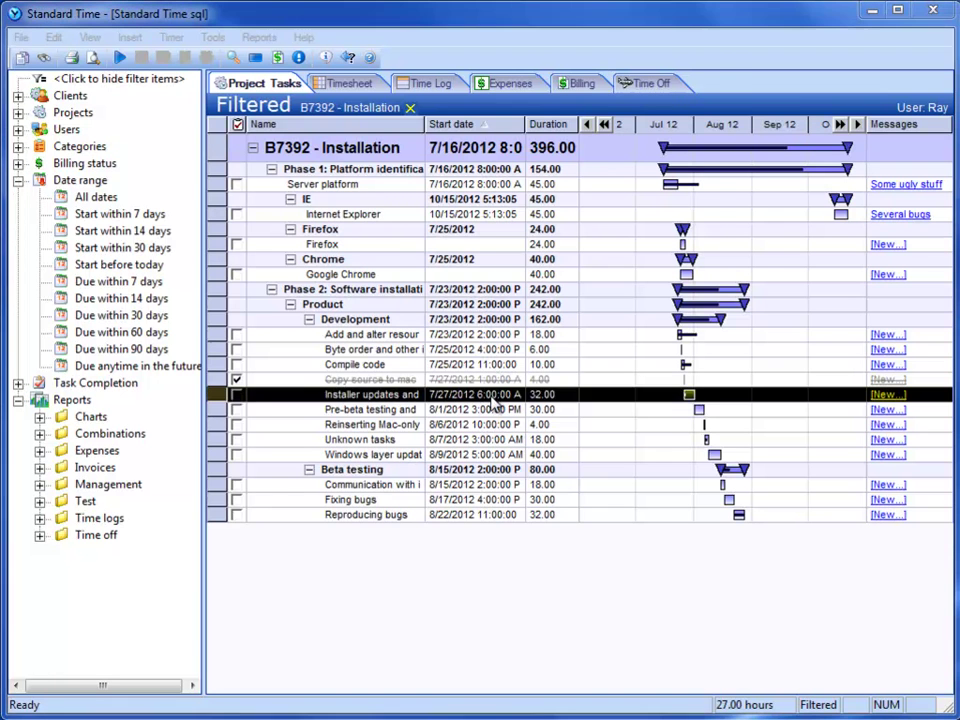
click(532, 333)
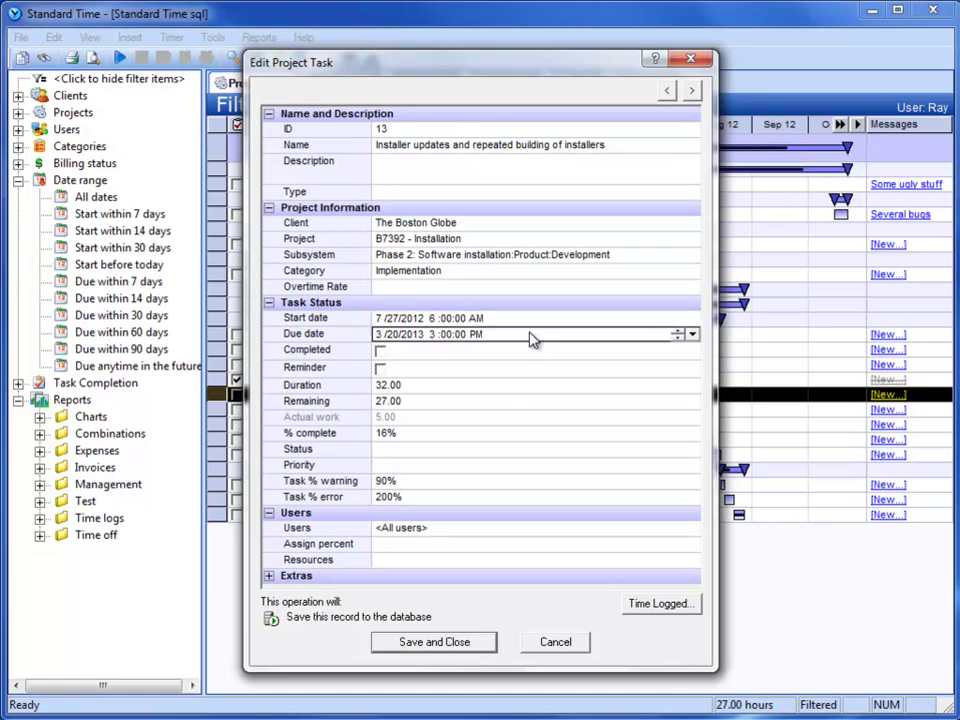
click(556, 643)
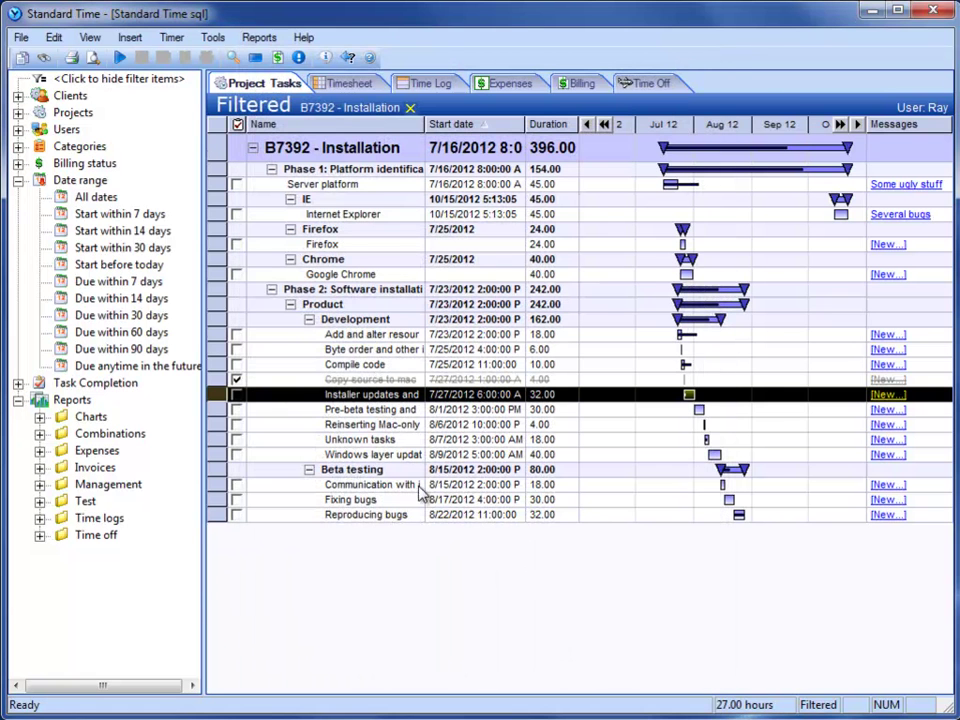
Display the project resource allocation by skill and chart the available hours for the ENG3 skill across all projects.
click(89, 38)
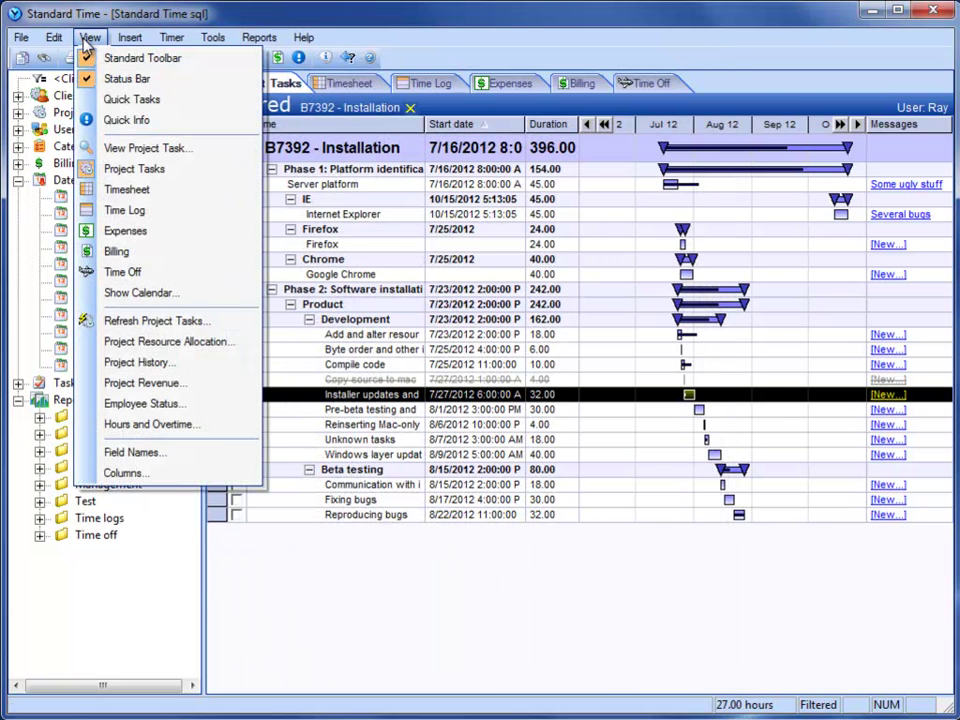
click(248, 344)
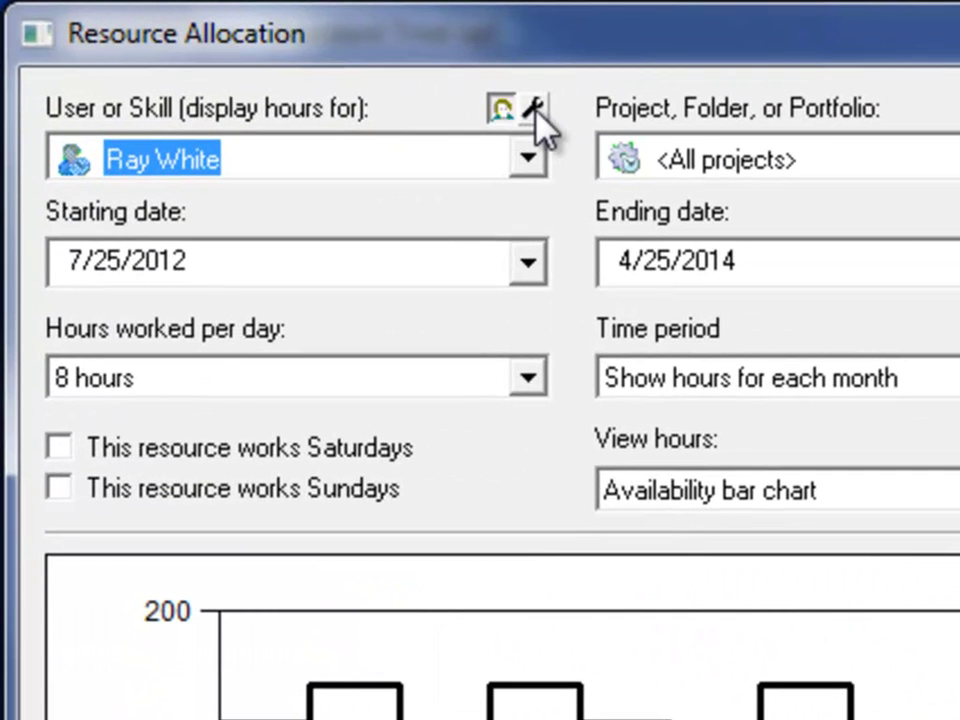
click(533, 108)
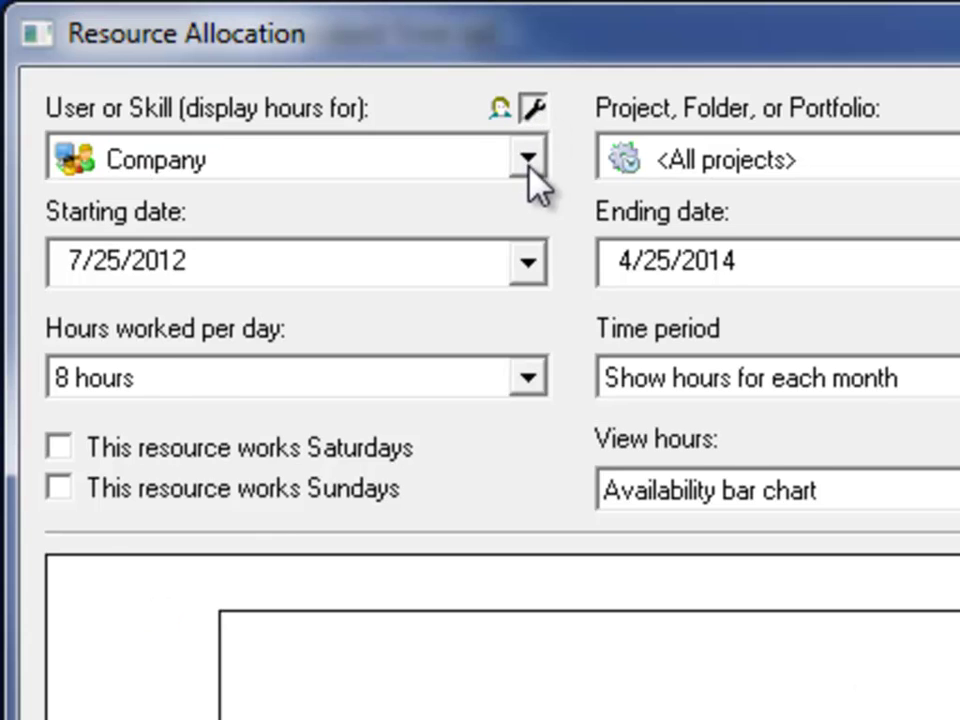
click(525, 160)
click(182, 352)
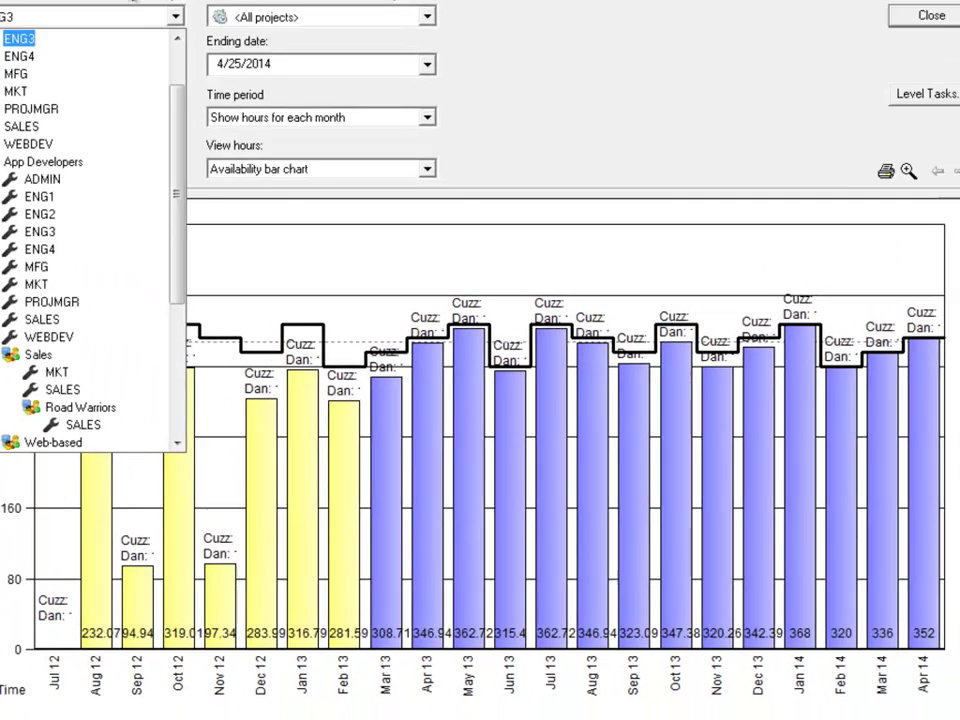
Return the resource allocation chart from skills to individual users and close the Resource Allocation window.
click(178, 32)
click(208, 45)
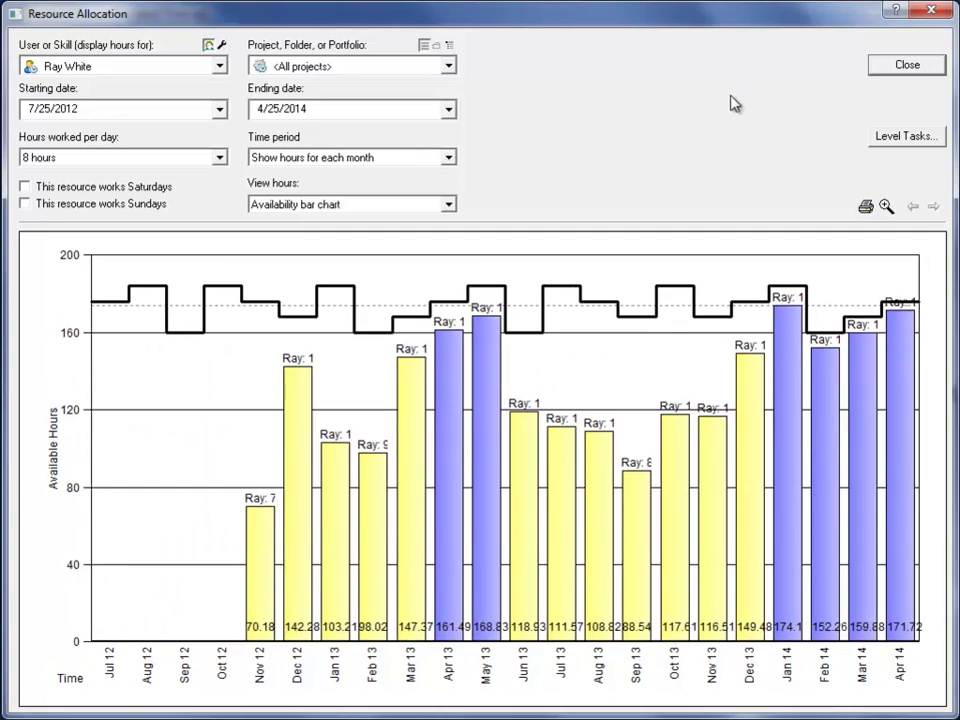
click(884, 64)
Open the Assign Users By Skill window for the B7392 - Installation project.
click(213, 37)
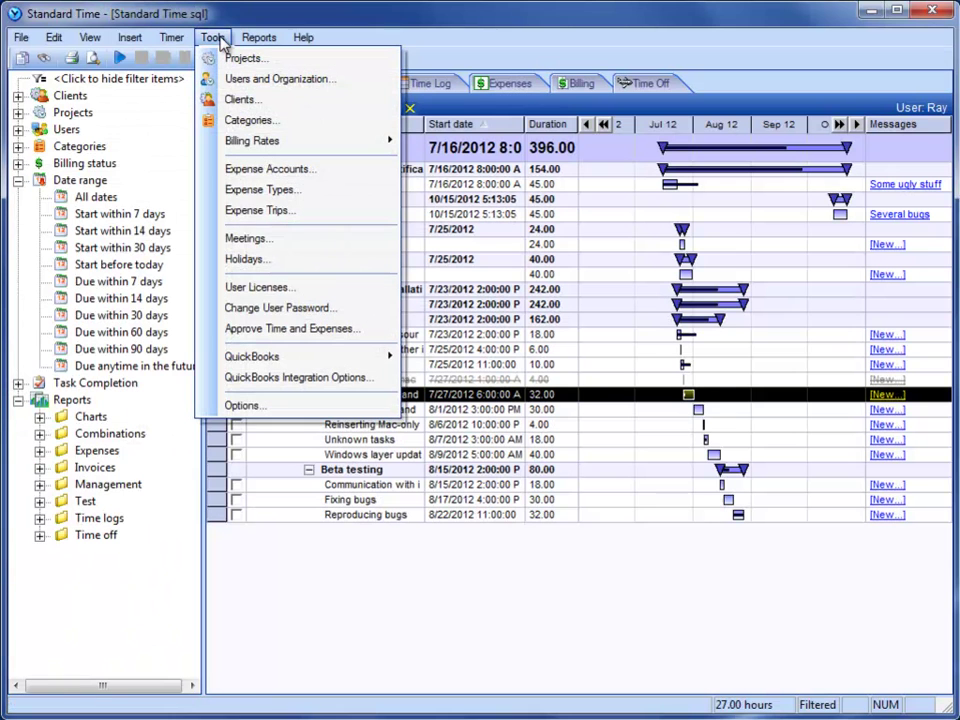
click(266, 59)
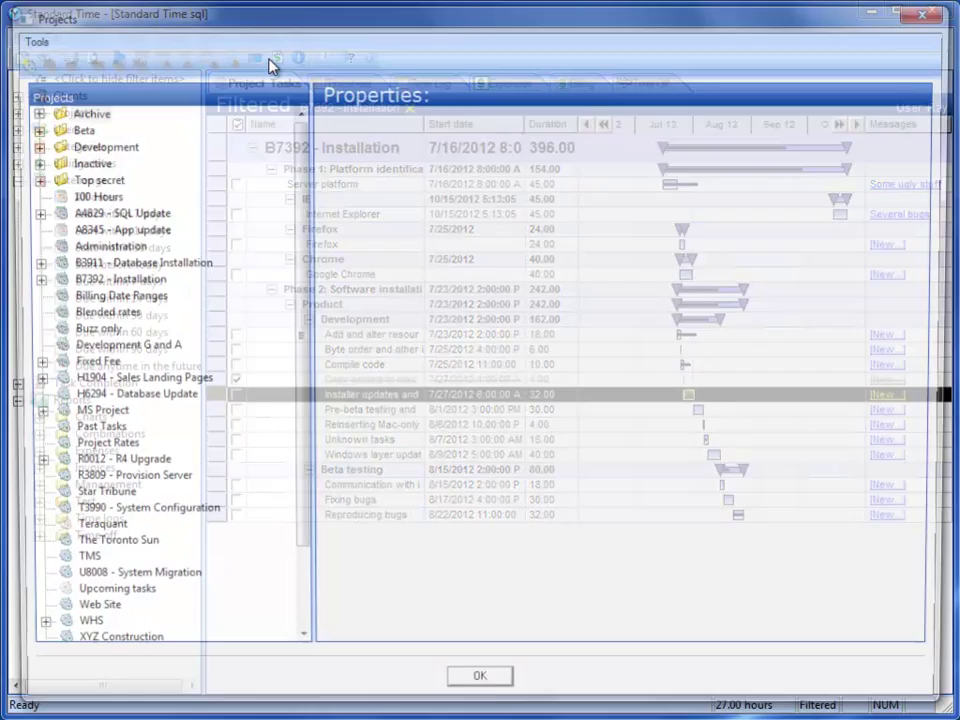
click(54, 282)
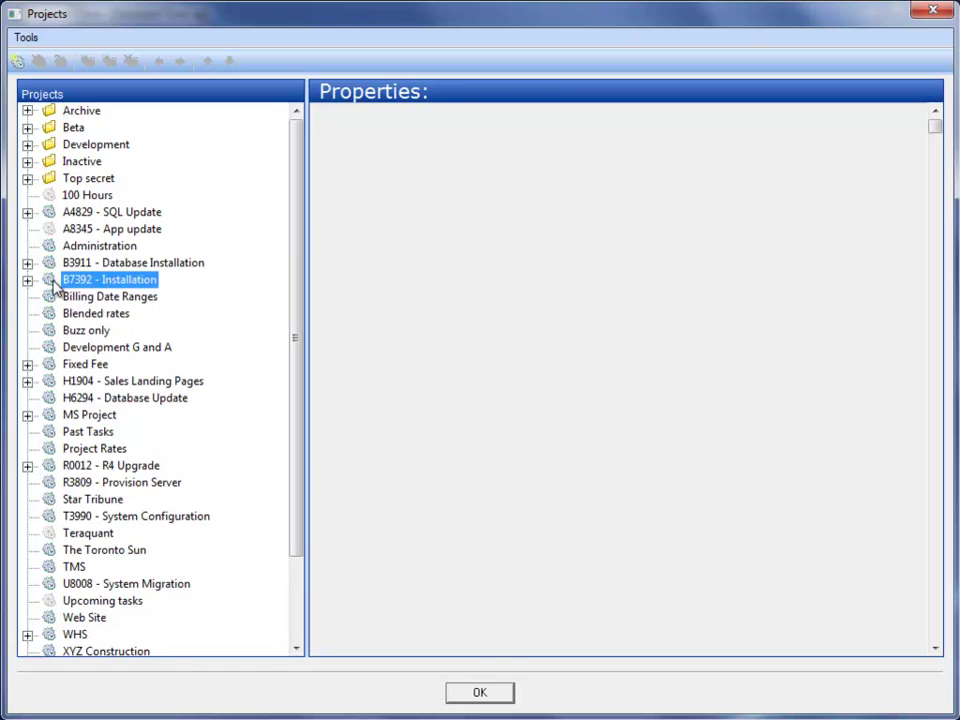
right_click(54, 282)
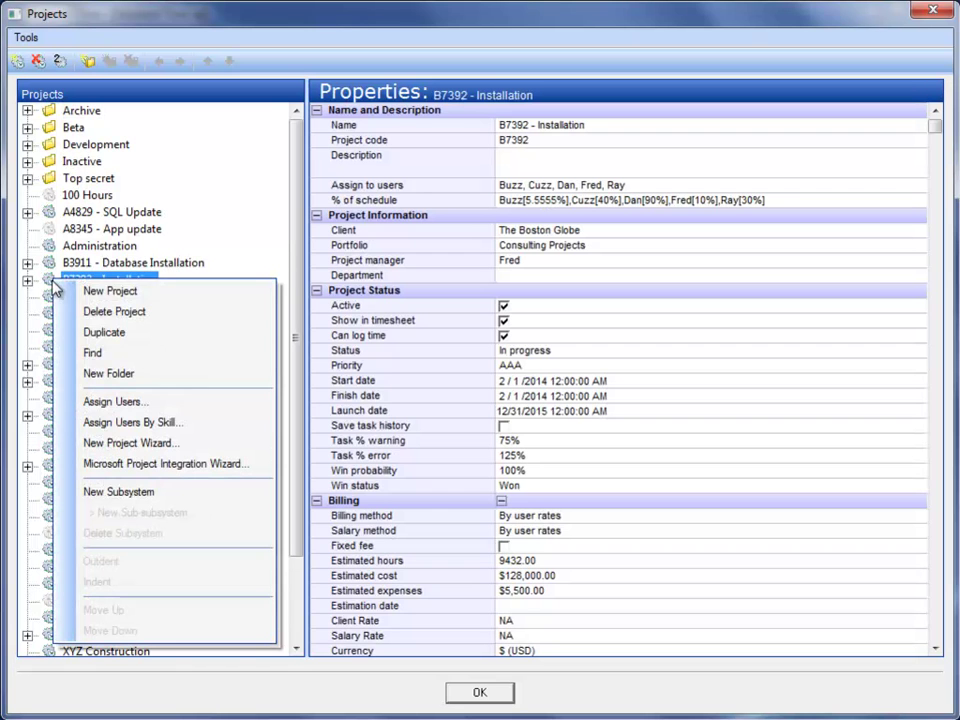
click(200, 424)
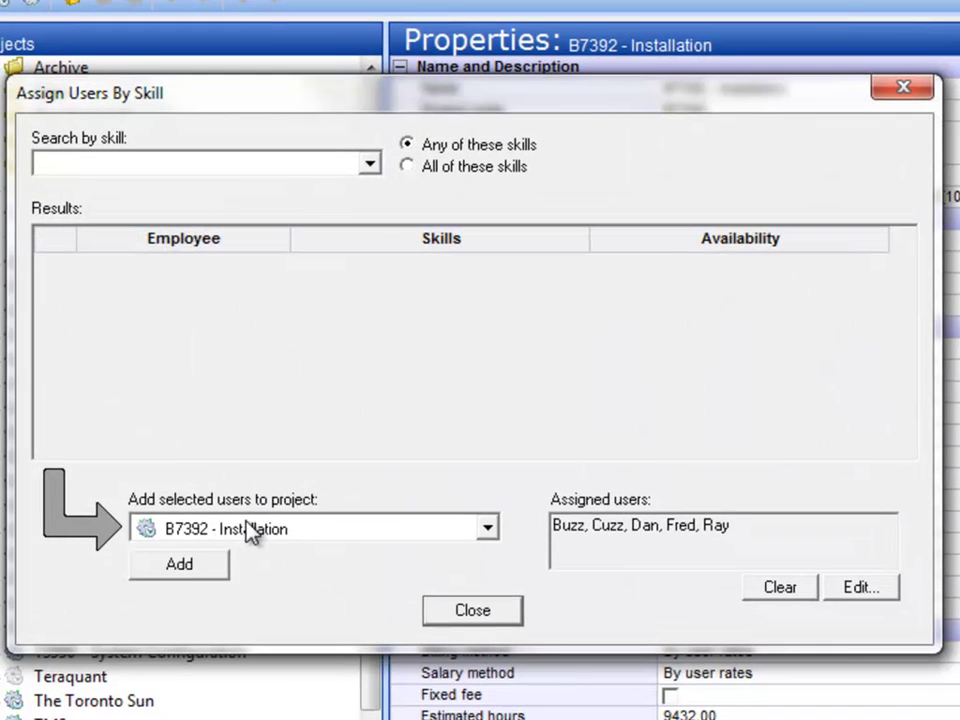
Search for employees with the ENG3 skill and compare their availability with the project's assigned users.
click(369, 164)
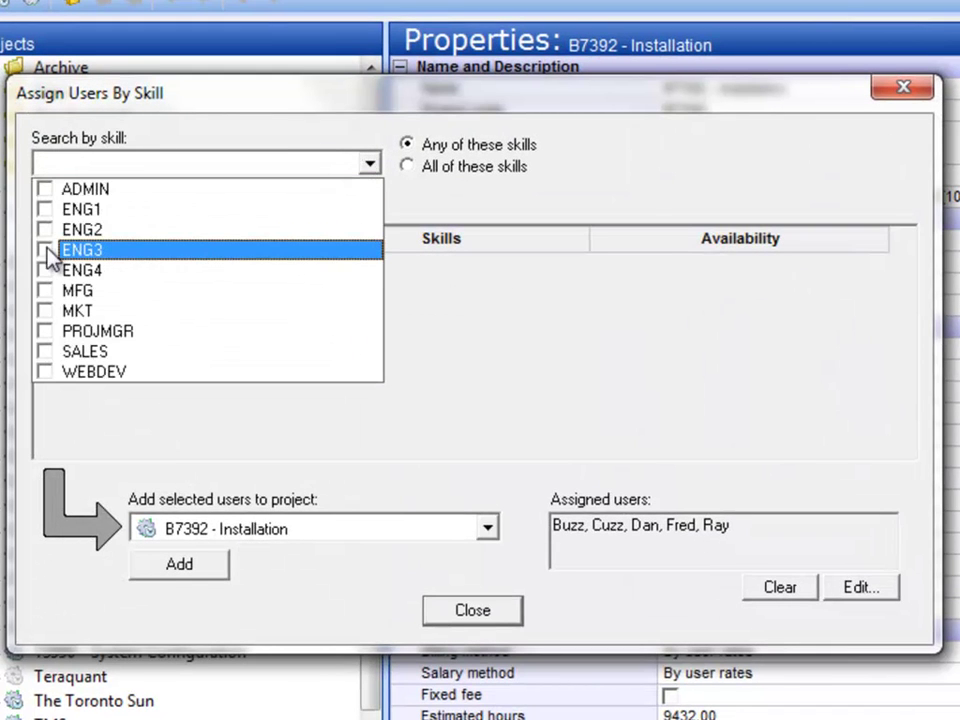
click(45, 250)
click(196, 138)
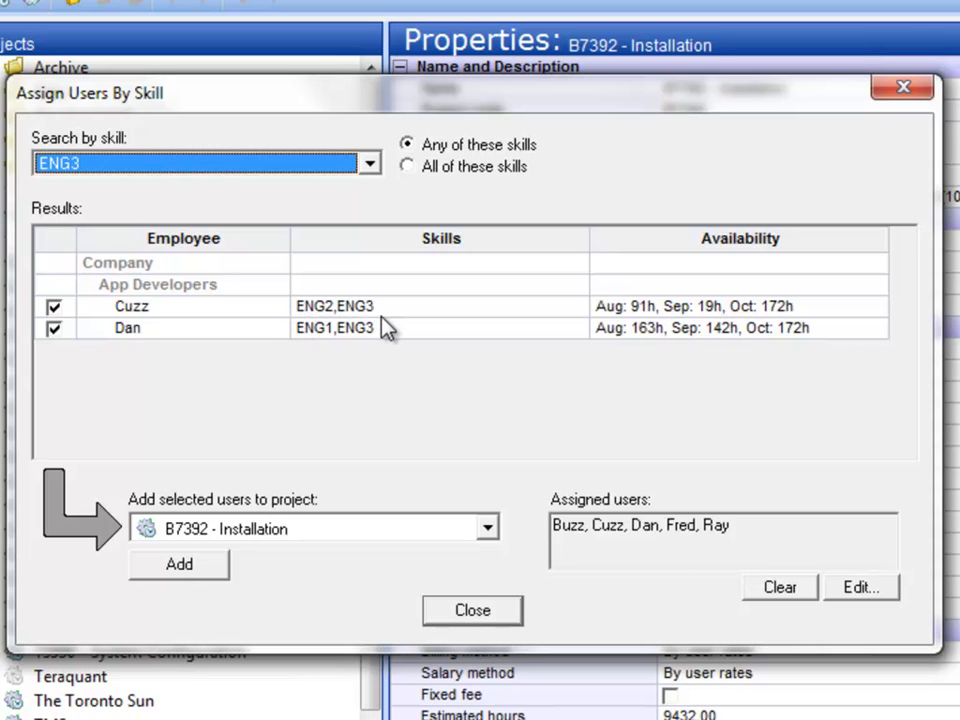
click(642, 312)
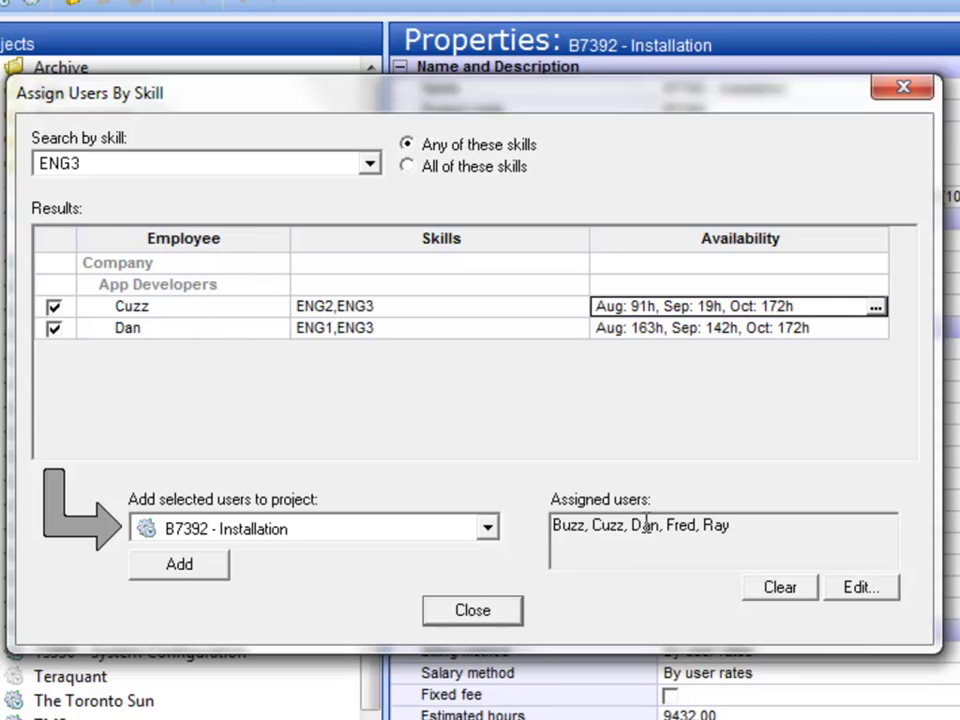
drag(662, 527, 592, 527)
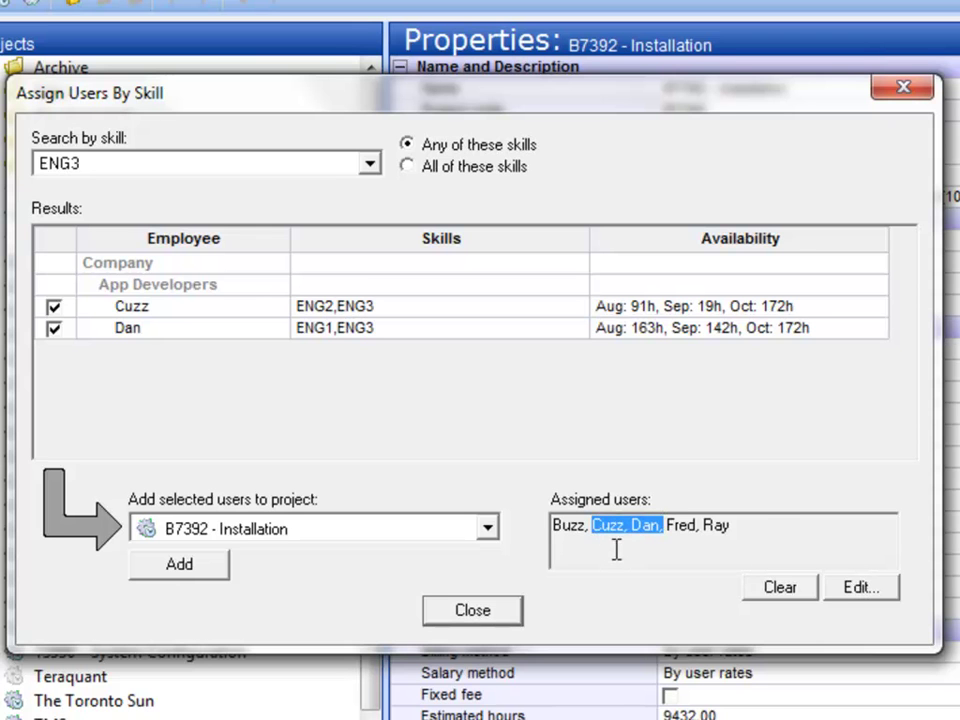
click(765, 525)
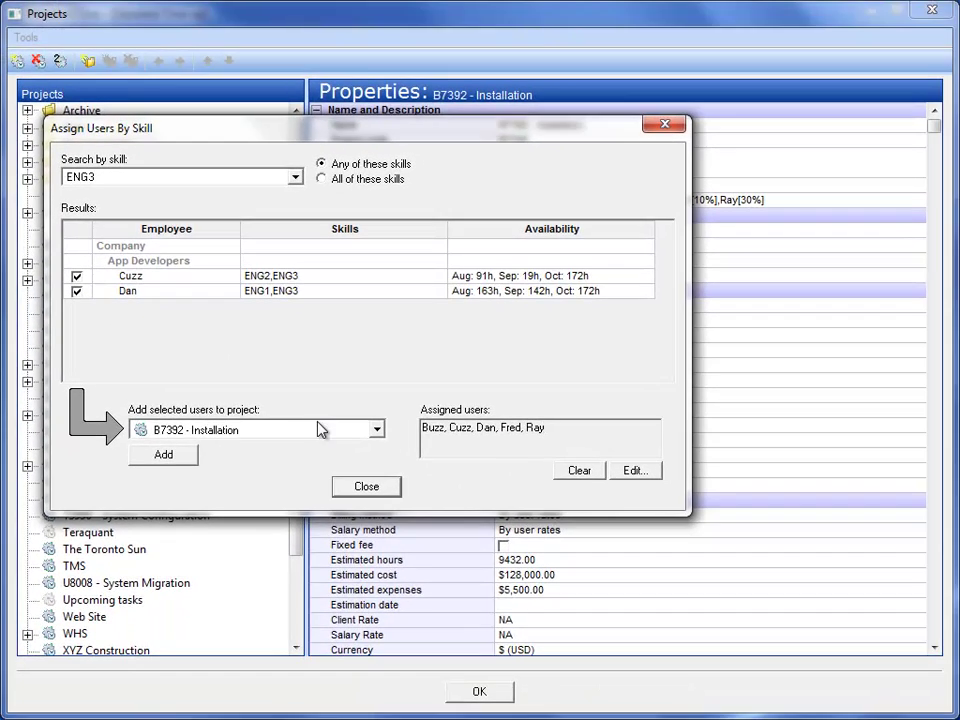
Close the skill assignment and Projects windows without adding users, and show the timesheet for the current week.
click(358, 486)
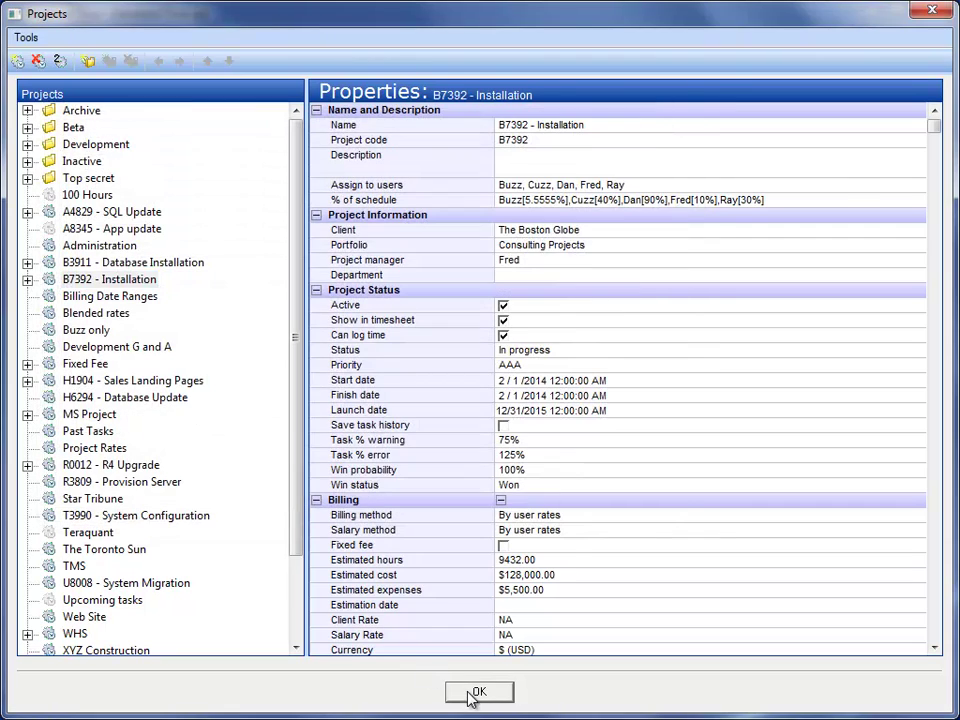
click(476, 690)
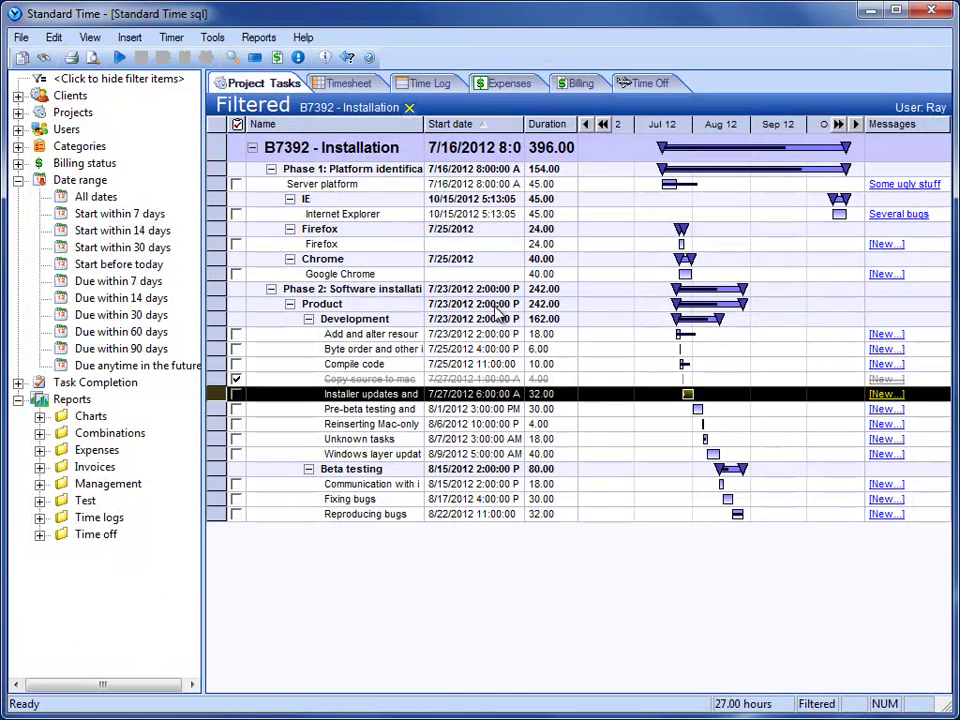
click(343, 87)
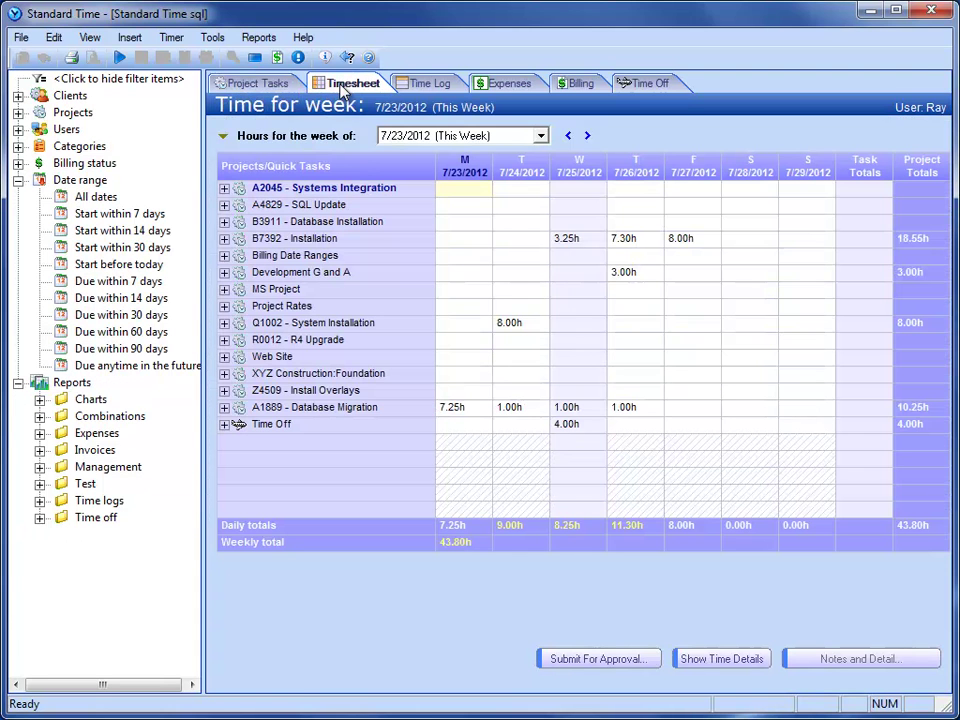